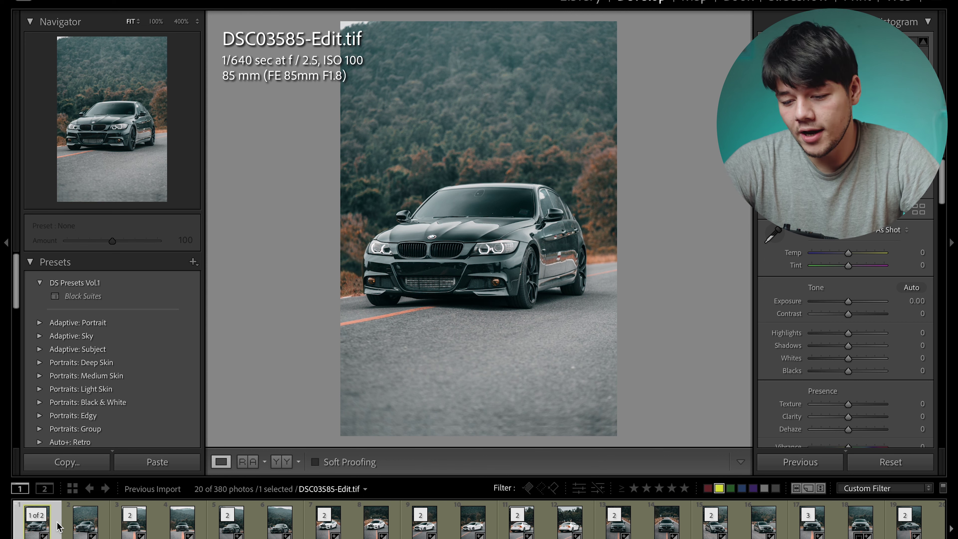
Compare the edited and raw versions of the black BMW photos DSC03585, DSC03588 and DSC03620
{"action": "key", "text": "Right"}
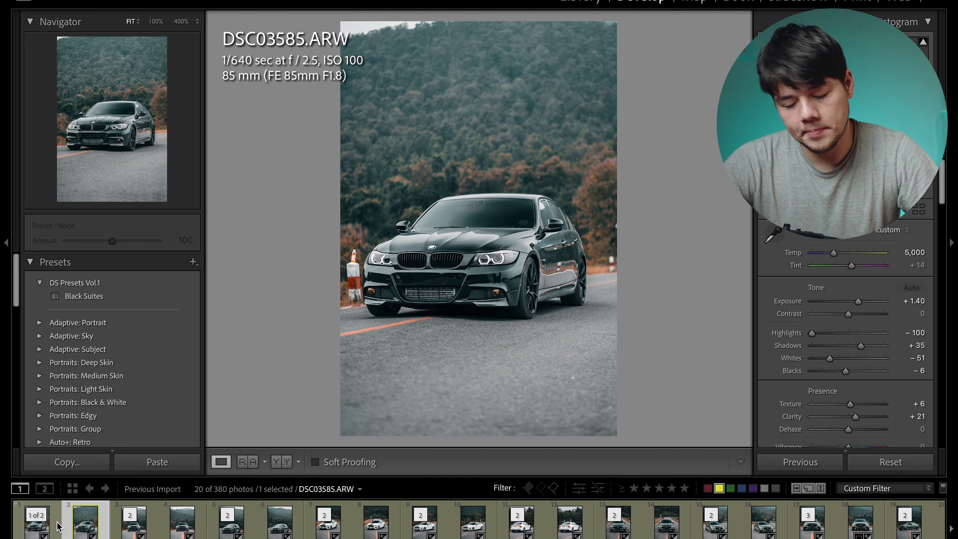
{"action": "key", "text": "Left"}
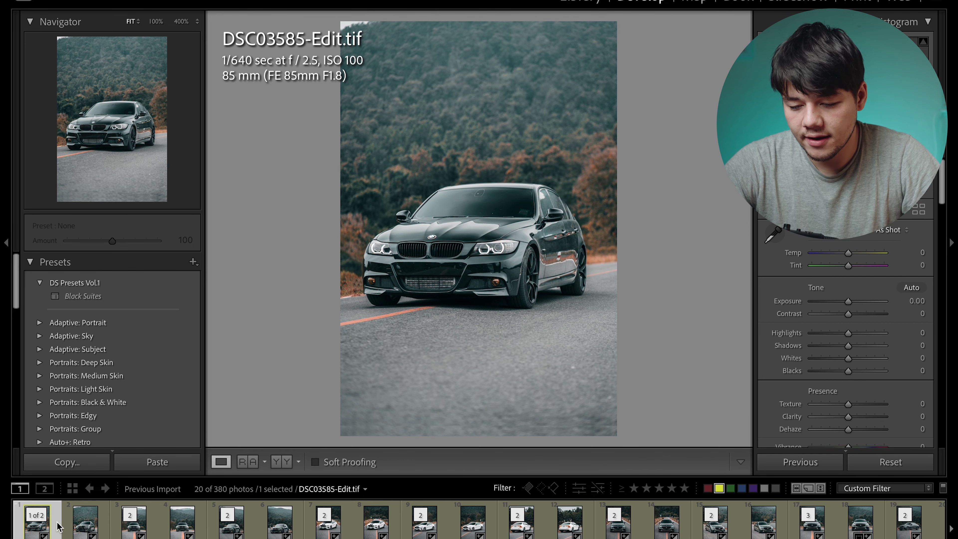
{"action": "key", "text": "Right"}
{"action": "key", "text": "Right"}
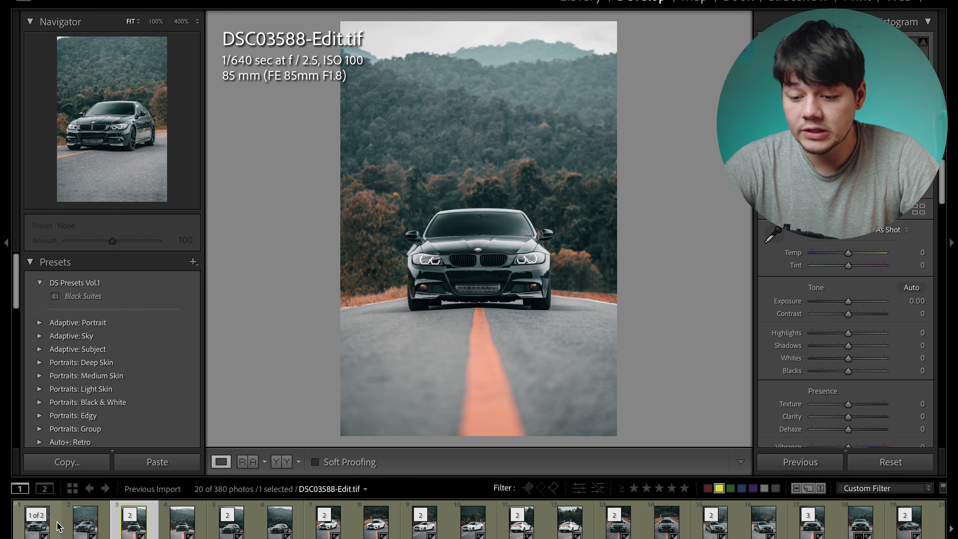
{"action": "key", "text": "Right"}
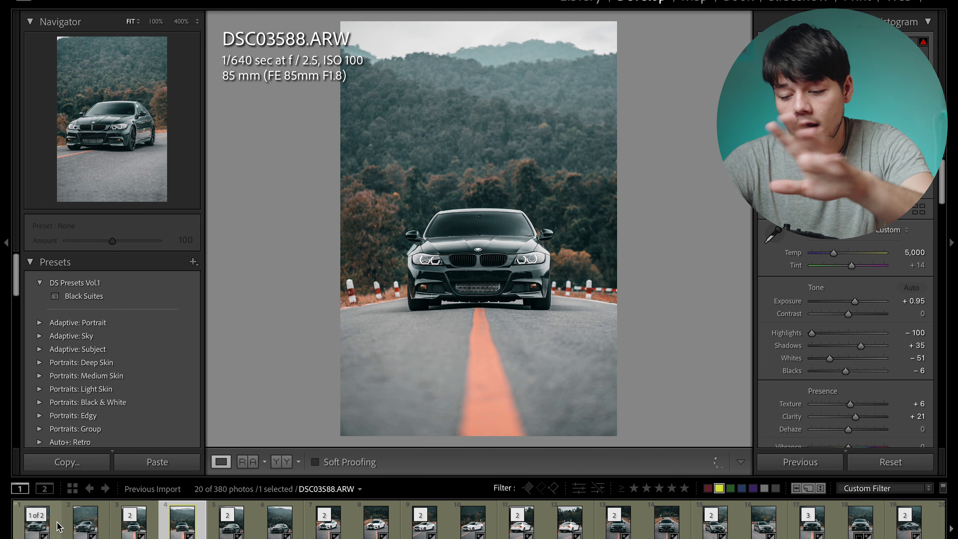
{"action": "left_click", "coordinate": [379, 283]}
{"action": "left_click", "coordinate": [390, 323]}
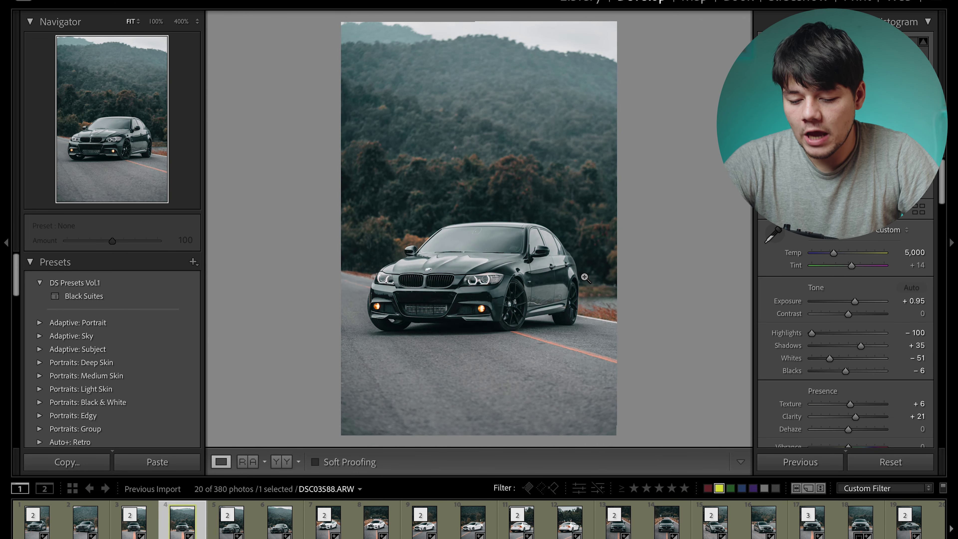
{"action": "key", "text": "Right"}
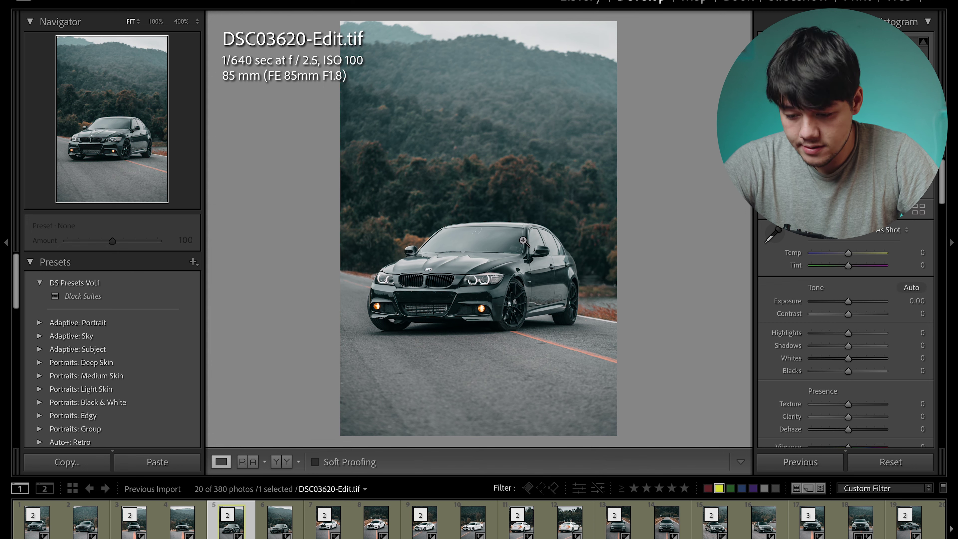
{"action": "key", "text": "Right"}
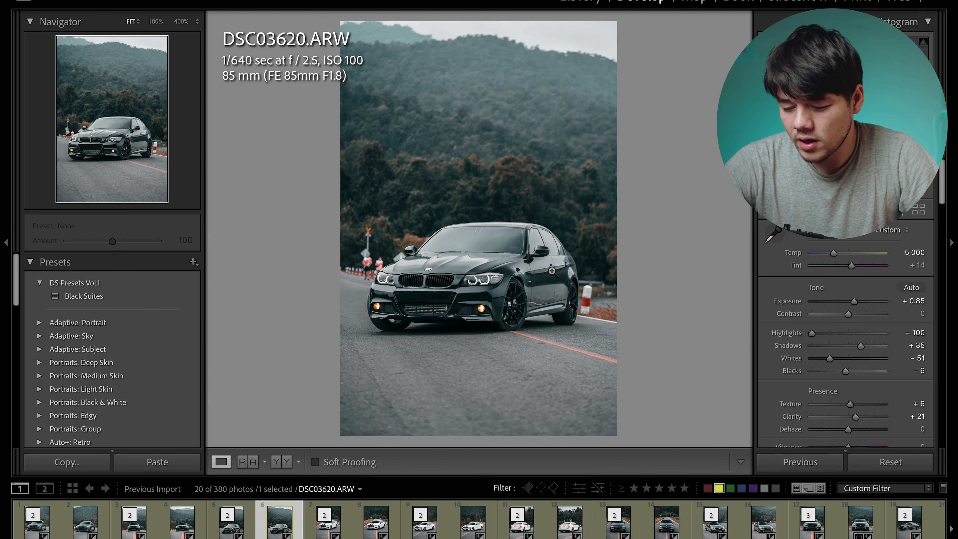
Compare the edited and raw versions of the white Volvo photos DSC03630 and DSC03633, examining the roadside behind the car in DSC03633 up close
{"action": "key", "text": "Right"}
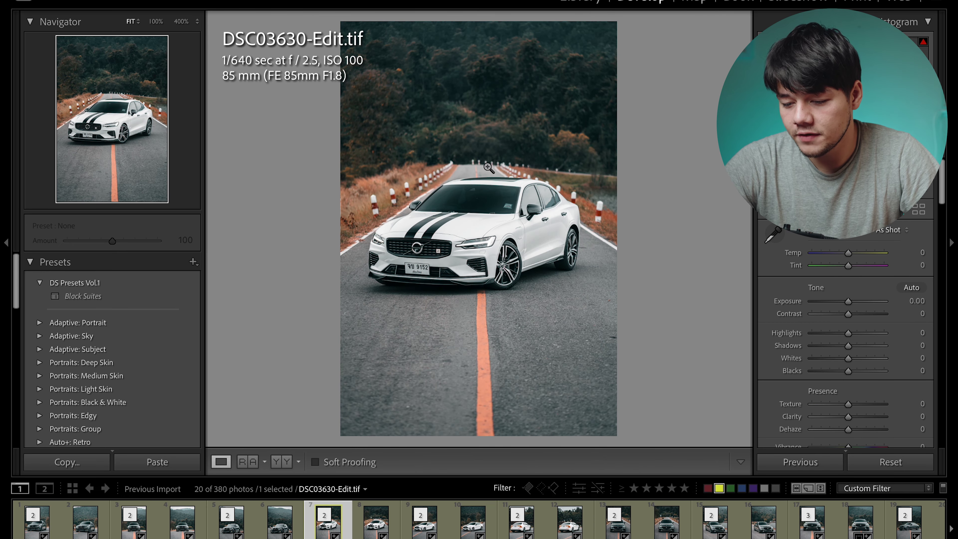
{"action": "key", "text": "Right"}
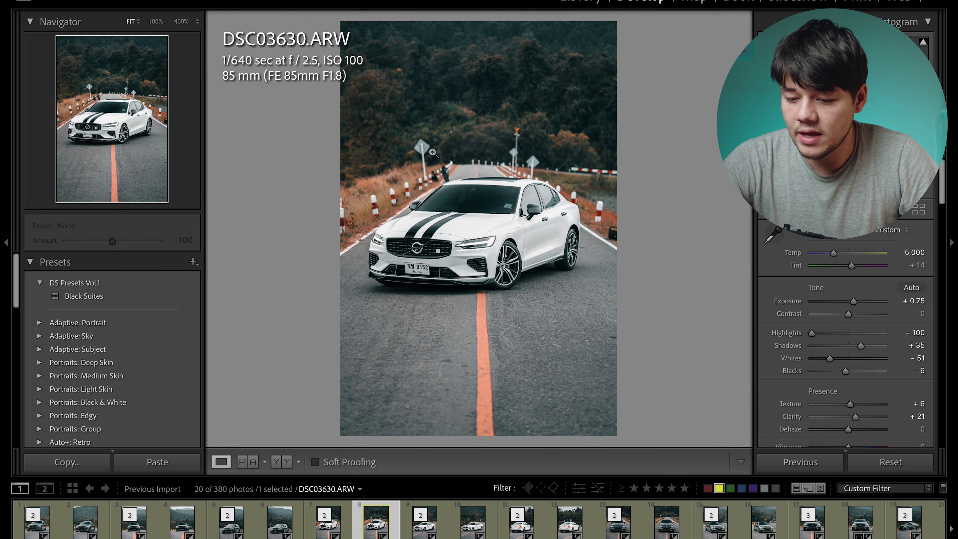
{"action": "key", "text": "Left"}
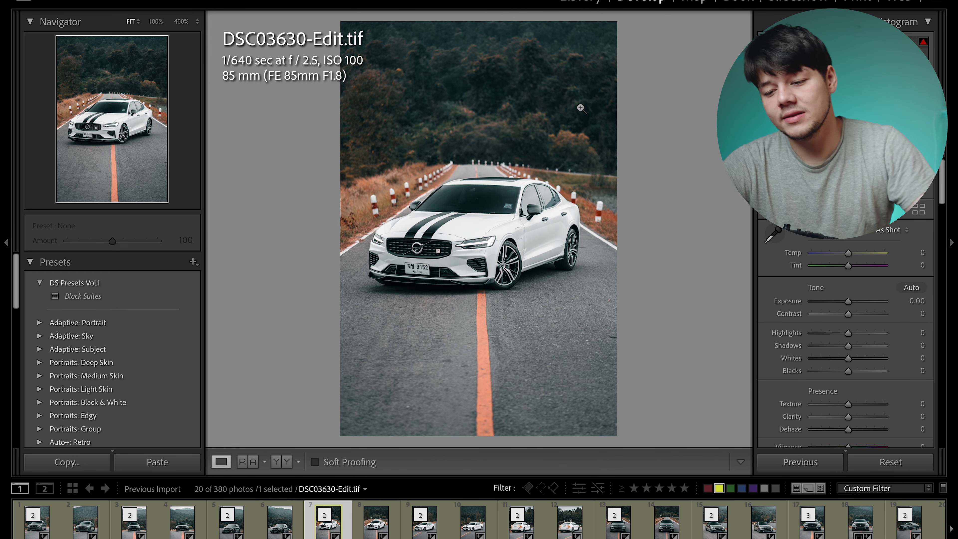
{"action": "key", "text": "Right"}
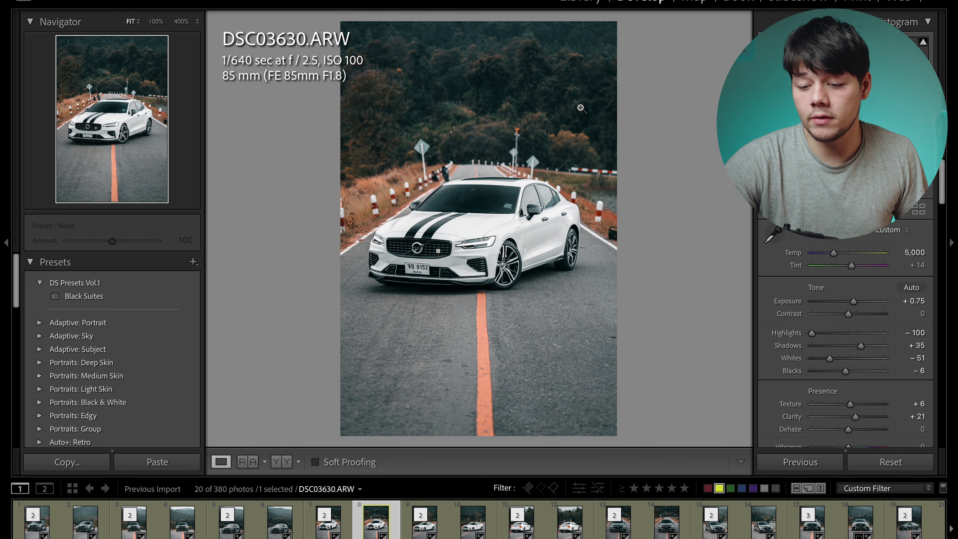
{"action": "key", "text": "Right"}
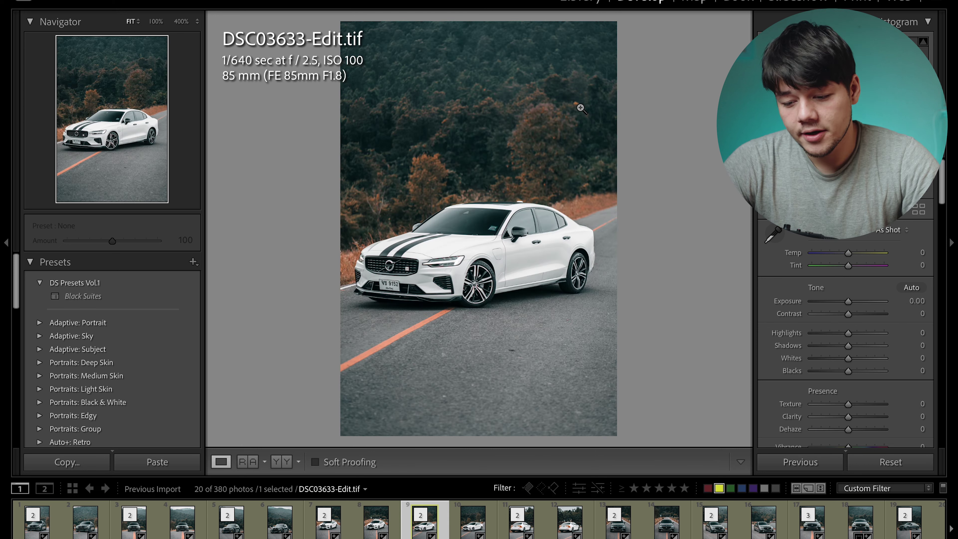
{"action": "key", "text": "Right"}
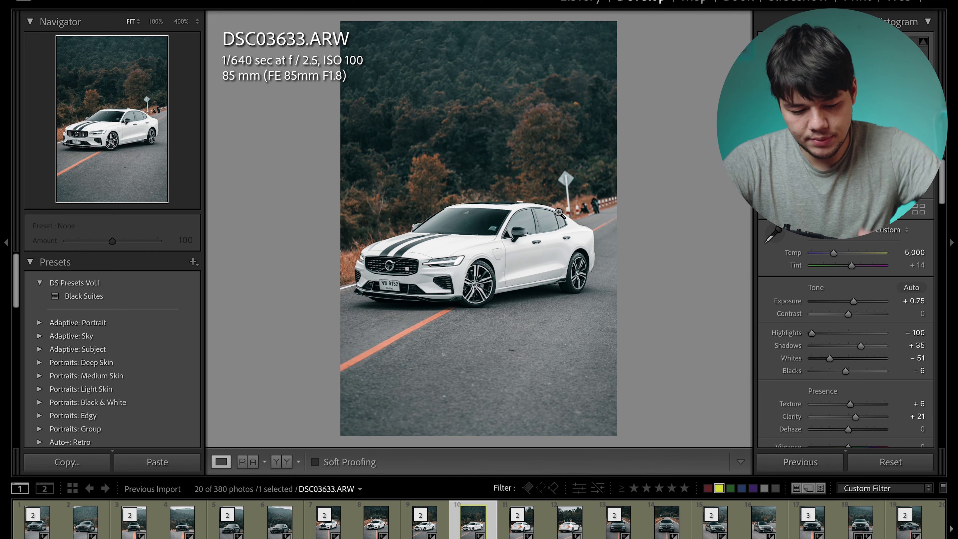
{"action": "left_click", "coordinate": [608, 225]}
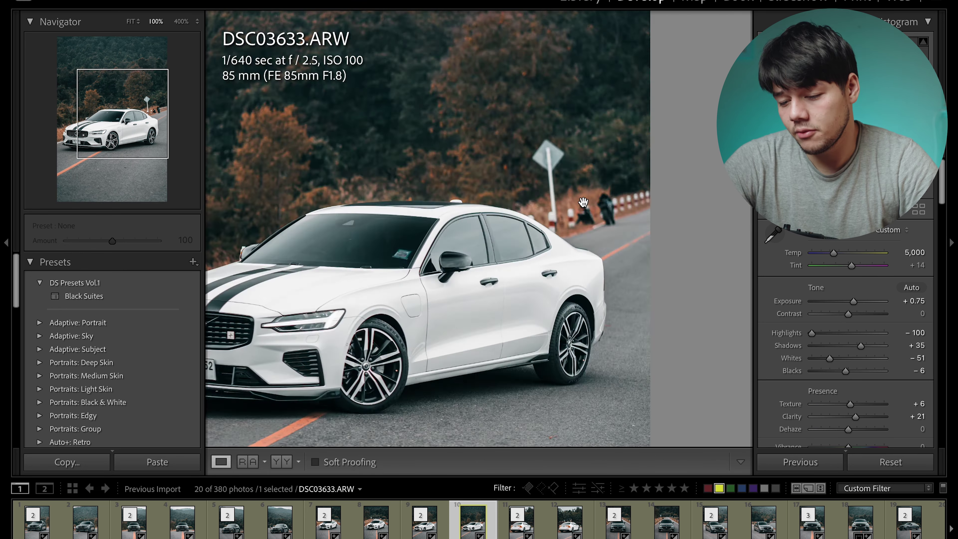
{"action": "left_click", "coordinate": [632, 214]}
{"action": "key", "text": "Left"}
{"action": "left_click", "coordinate": [611, 205]}
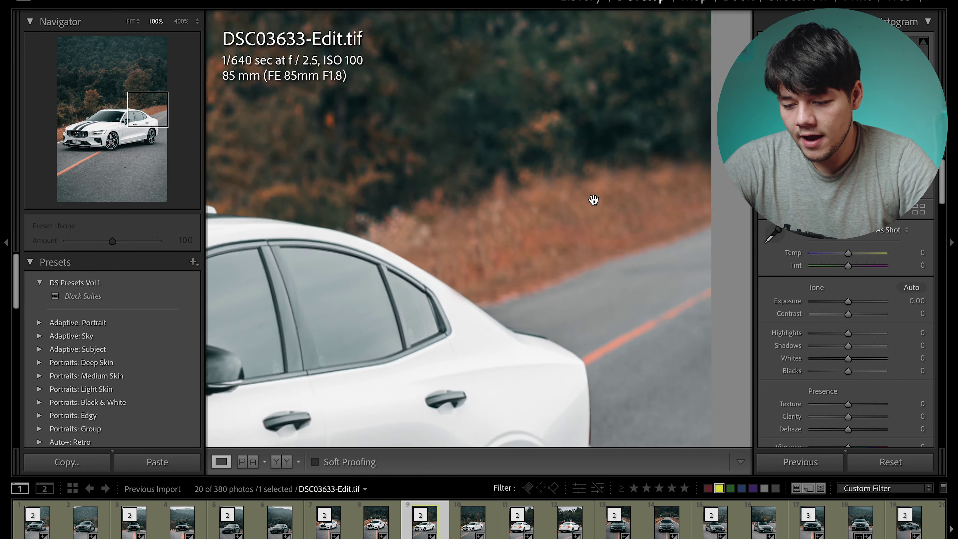
{"action": "left_click", "coordinate": [568, 215]}
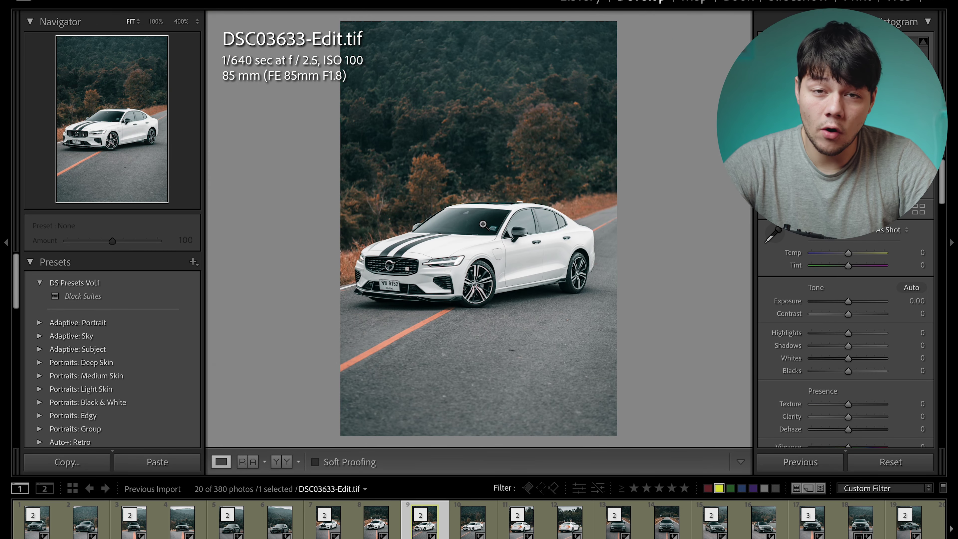
Browse ahead to the front-view Mercedes photo DSC03746 and compare its edited and raw versions
{"action": "key", "text": "Right"}
{"action": "key", "text": "Right"}
{"action": "key", "text": "Right"}
{"action": "key", "text": "Right"}
{"action": "key", "text": "Right"}
{"action": "key", "text": "Right"}
{"action": "key", "text": "Right"}
{"action": "key", "text": "Right"}
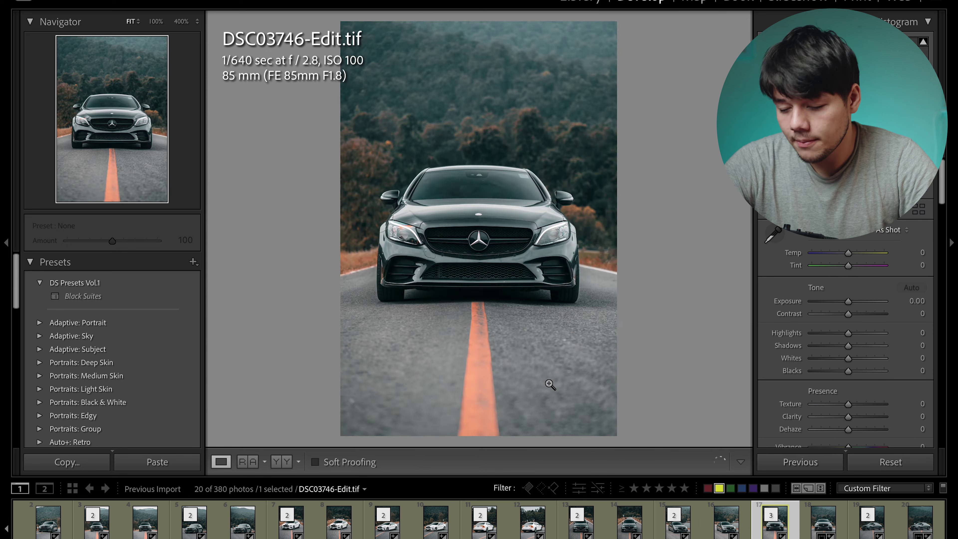
{"action": "key", "text": "Right"}
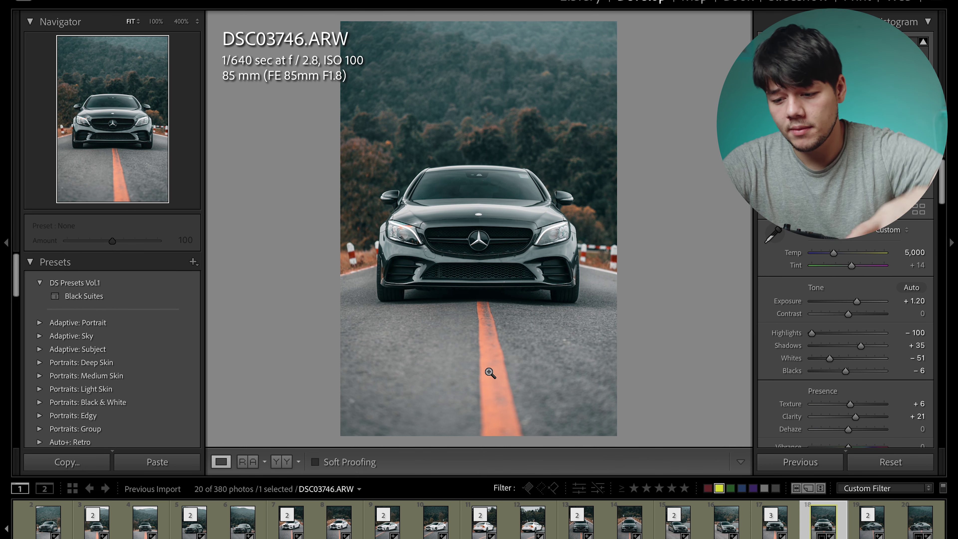
{"action": "key", "text": "Left"}
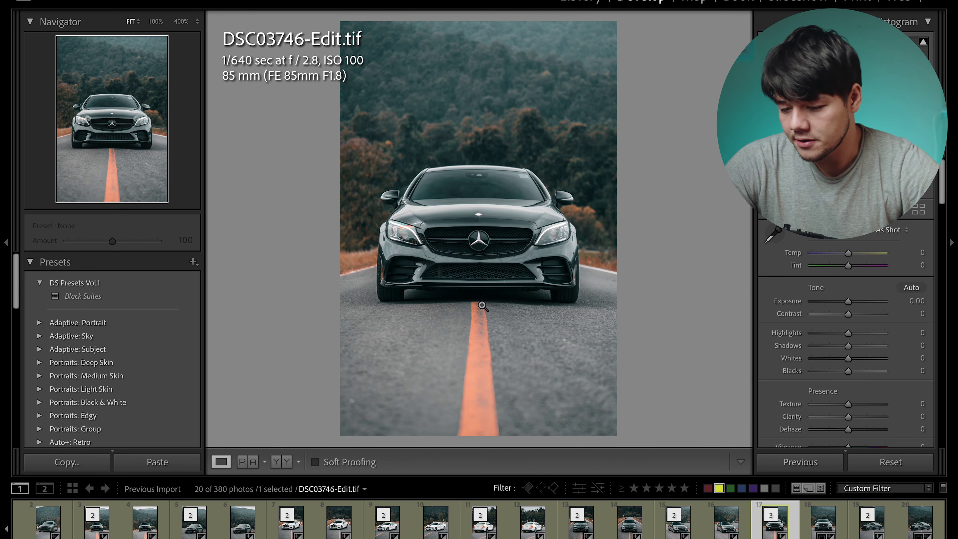
{"action": "key", "text": "Left"}
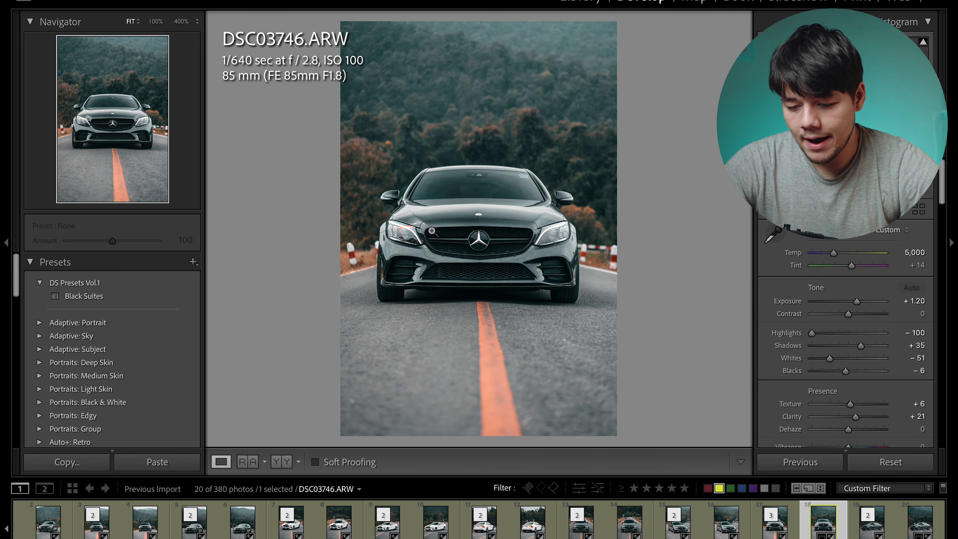
{"action": "key", "text": "Right"}
{"action": "key", "text": "Left"}
{"action": "key", "text": "Right"}
{"action": "key", "text": "Left"}
Select the raw Mercedes photo DSC03734.ARW and open it for editing in Photoshop
{"action": "key", "text": "Right"}
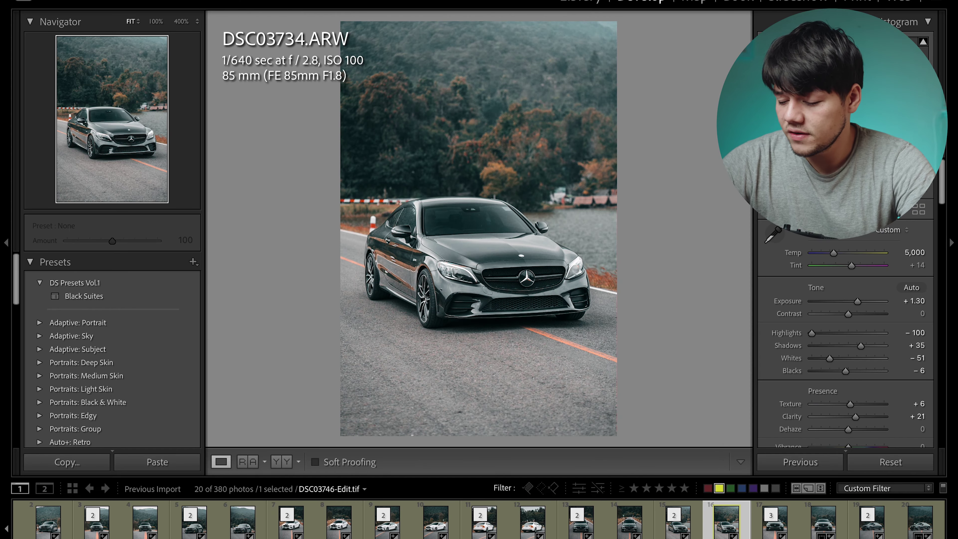
{"action": "right_click", "coordinate": [721, 532]}
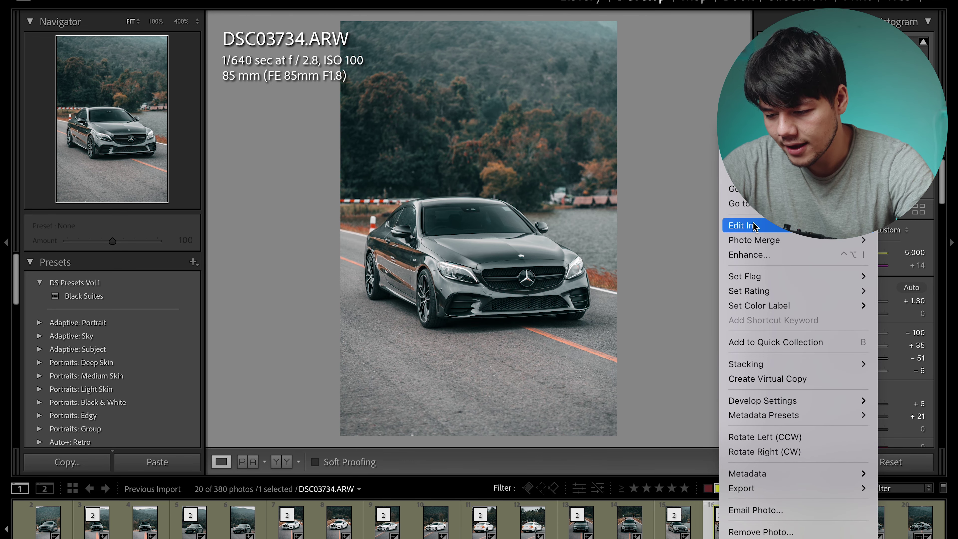
{"action": "mouse_move", "coordinate": [754, 225]}
{"action": "left_click", "coordinate": [637, 223]}
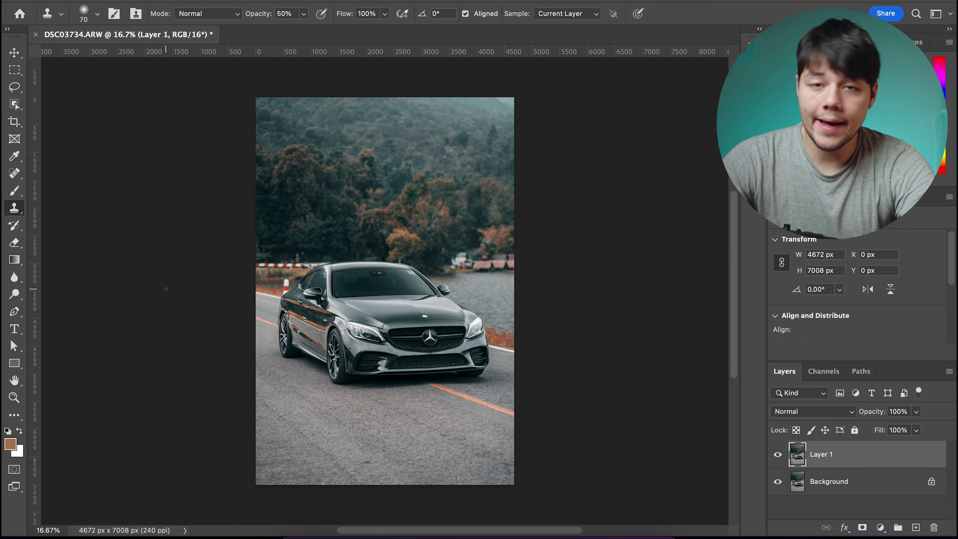
Draw a freehand Lasso selection about 559 × 523 px around the white building on the far lakeshore
{"action": "scroll", "coordinate": [287, 298], "scroll_direction": "up", "scroll_amount": 6}
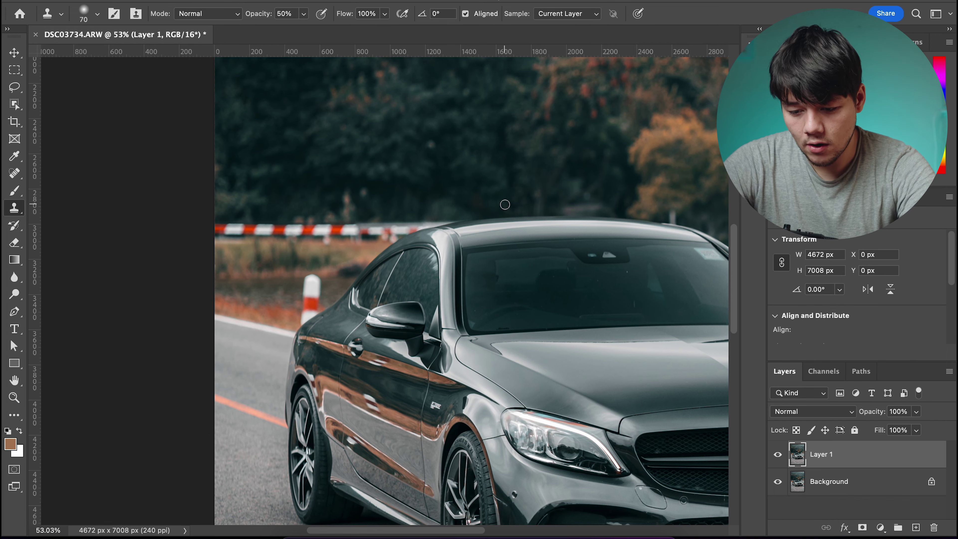
{"action": "scroll", "coordinate": [505, 204], "scroll_direction": "right", "scroll_amount": 15}
{"action": "scroll", "coordinate": [505, 205], "scroll_direction": "left", "scroll_amount": 13}
{"action": "scroll", "coordinate": [505, 204], "scroll_direction": "right", "scroll_amount": 7}
{"action": "scroll", "coordinate": [505, 204], "scroll_direction": "down", "scroll_amount": 2}
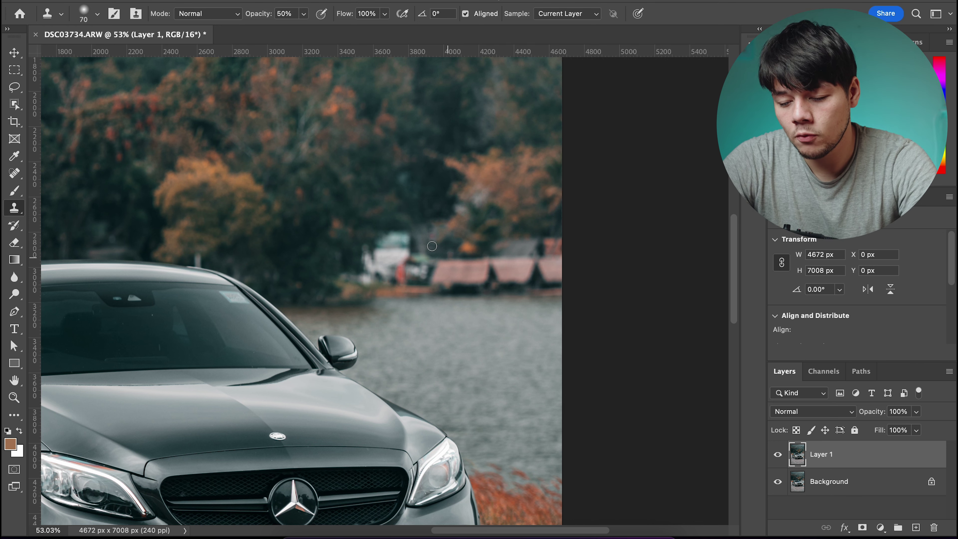
{"action": "scroll", "coordinate": [390, 250], "scroll_direction": "up", "scroll_amount": 5}
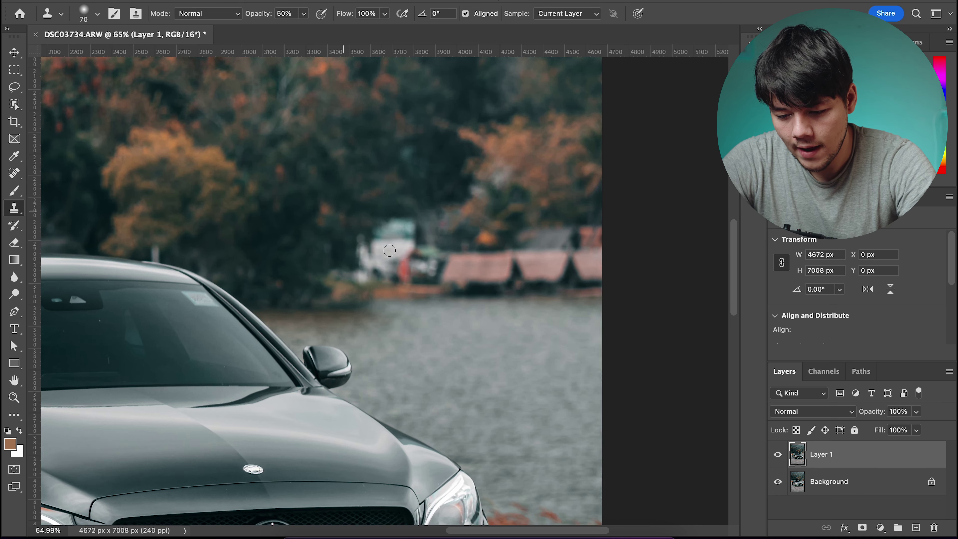
{"action": "key", "text": "l"}
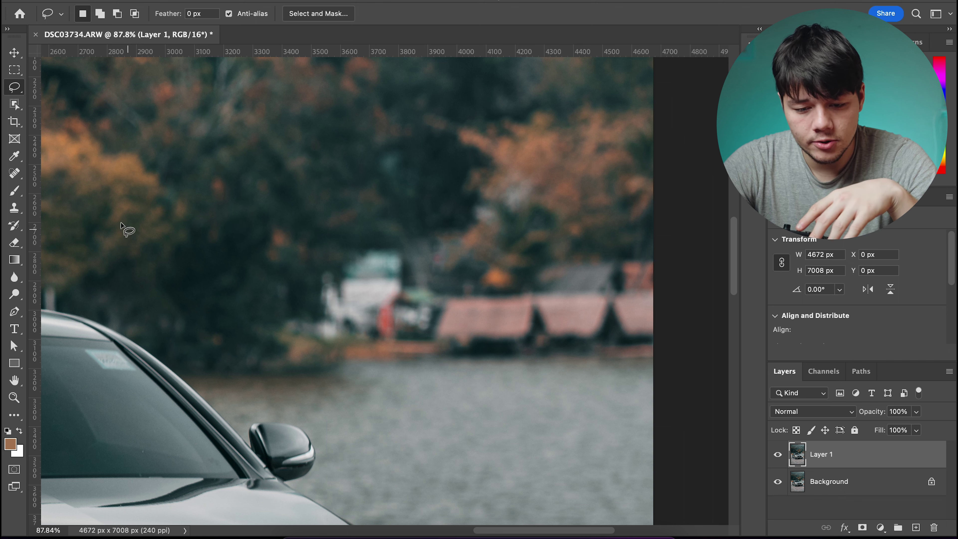
{"action": "left_click", "coordinate": [22, 94]}
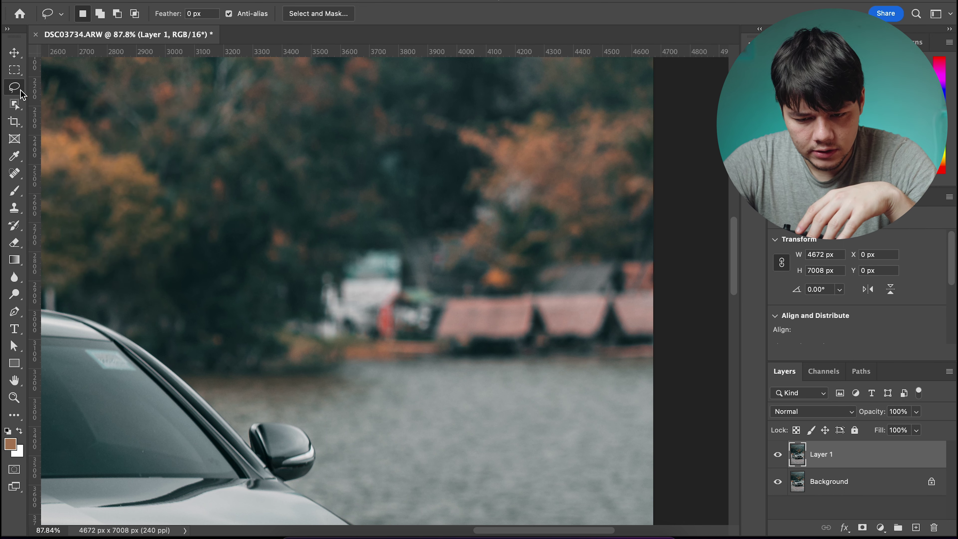
{"action": "left_click", "coordinate": [387, 237]}
{"action": "mouse_move", "coordinate": [383, 235]}
{"action": "left_mouse_down"}
{"action": "mouse_move", "coordinate": [325, 249]}
{"action": "mouse_move", "coordinate": [289, 275]}
{"action": "mouse_move", "coordinate": [267, 315]}
{"action": "mouse_move", "coordinate": [304, 379]}
{"action": "mouse_move", "coordinate": [402, 360]}
{"action": "mouse_move", "coordinate": [416, 339]}
{"action": "mouse_move", "coordinate": [427, 276]}
{"action": "mouse_move", "coordinate": [411, 230]}
{"action": "mouse_move", "coordinate": [382, 233]}
{"action": "left_mouse_up"}
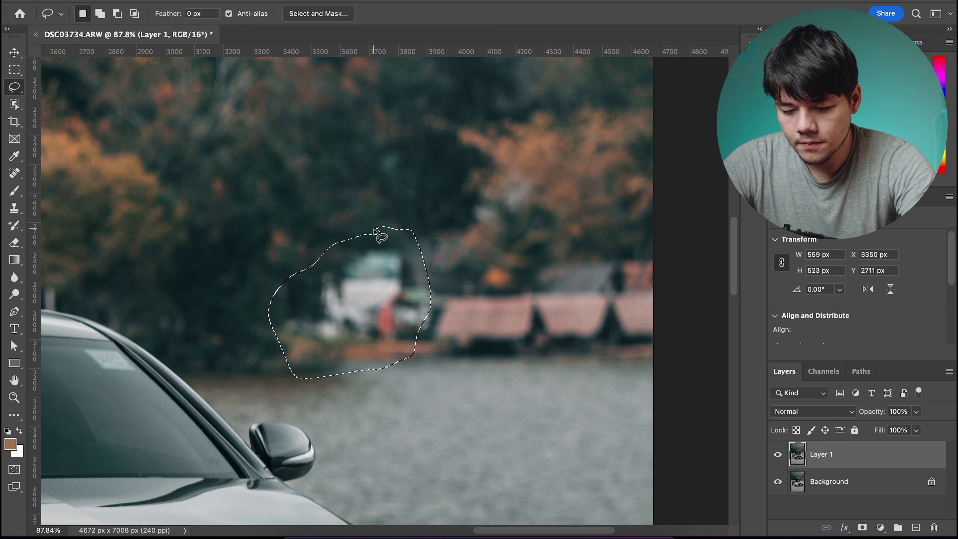
Replace the selected lakeshore building with a Content-Aware fill in Normal mode at 100% opacity, and clear the selection
{"action": "key", "text": "shift"}
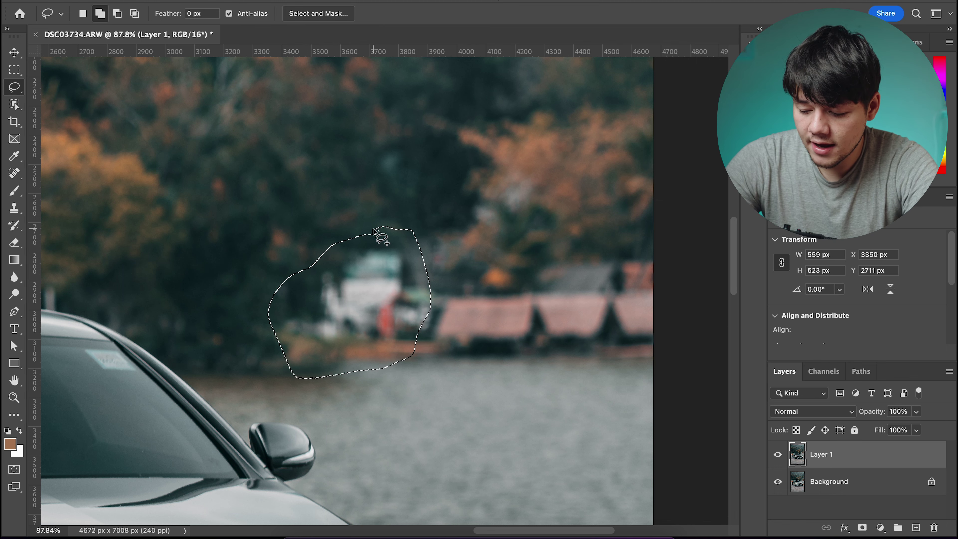
{"action": "key", "text": "shift+BackSpace"}
{"action": "left_click", "coordinate": [471, 196]}
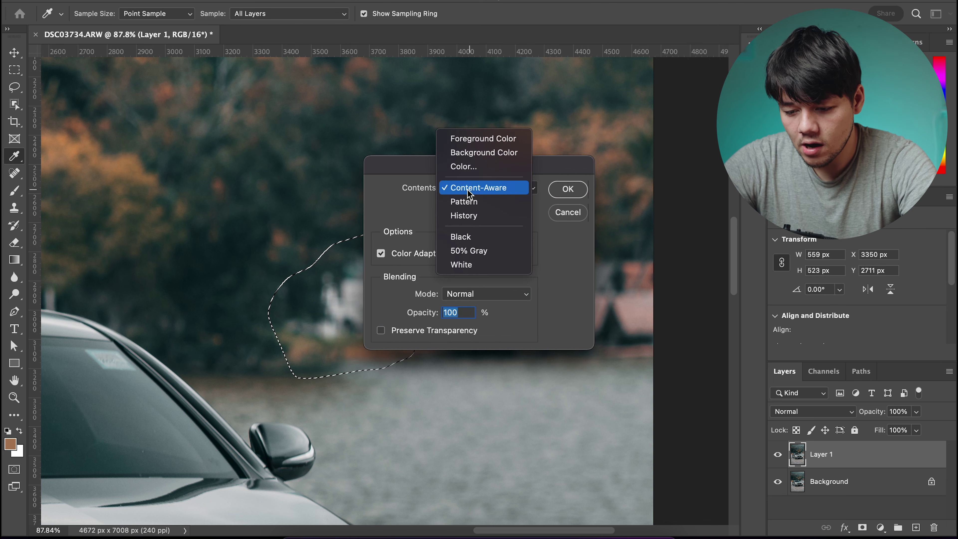
{"action": "left_click", "coordinate": [406, 205]}
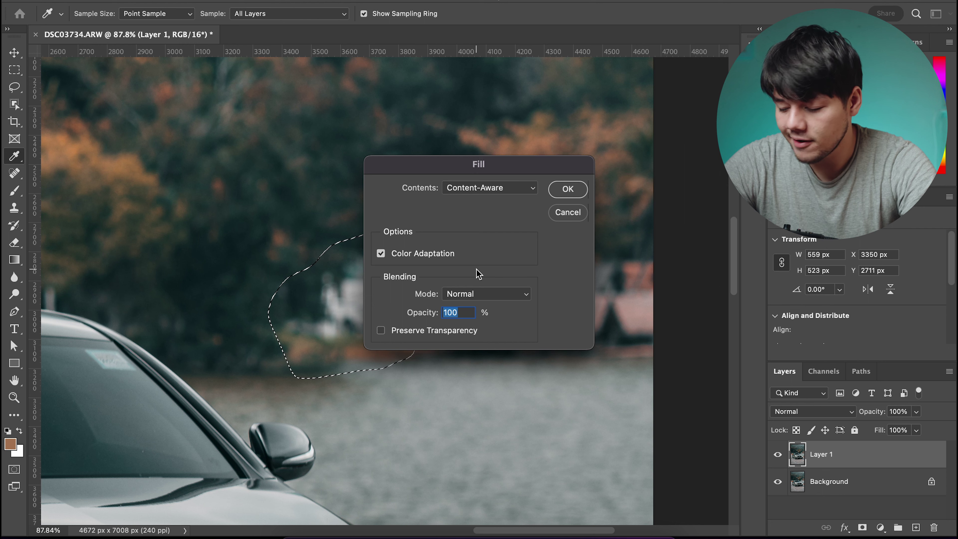
{"action": "key", "text": "Return"}
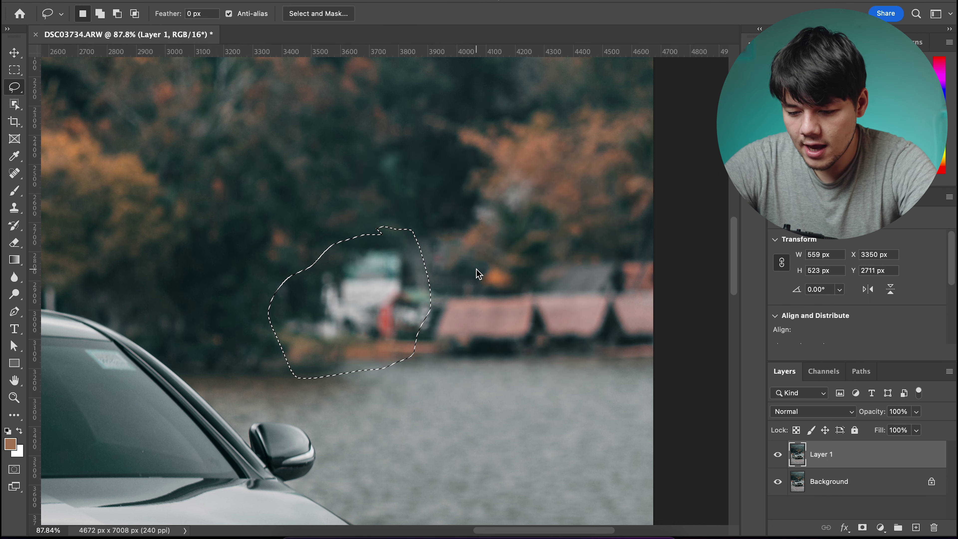
{"action": "key", "text": "super+d"}
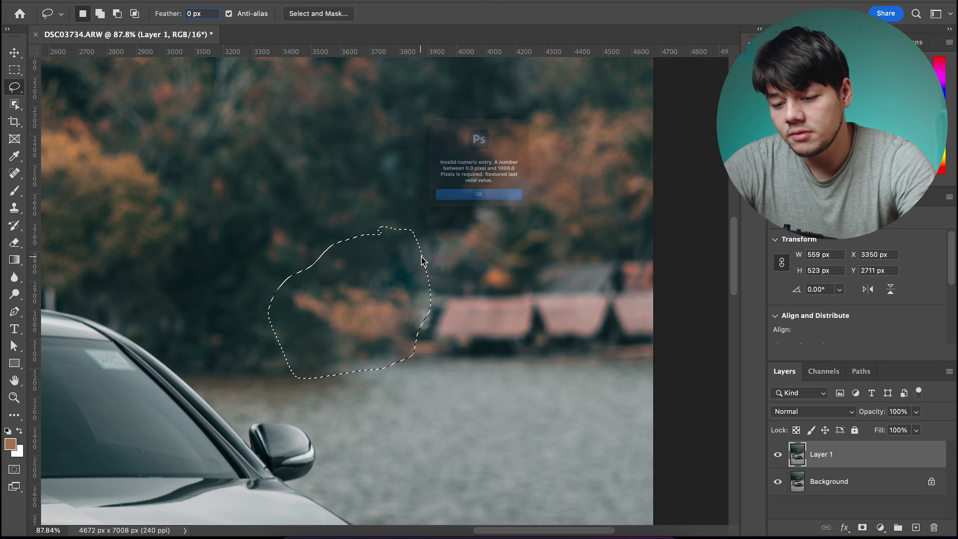
{"action": "key", "text": "Return"}
{"action": "key", "text": "super+d"}
{"action": "key", "text": "m"}
{"action": "scroll", "coordinate": [430, 227], "scroll_direction": "down", "scroll_amount": 6}
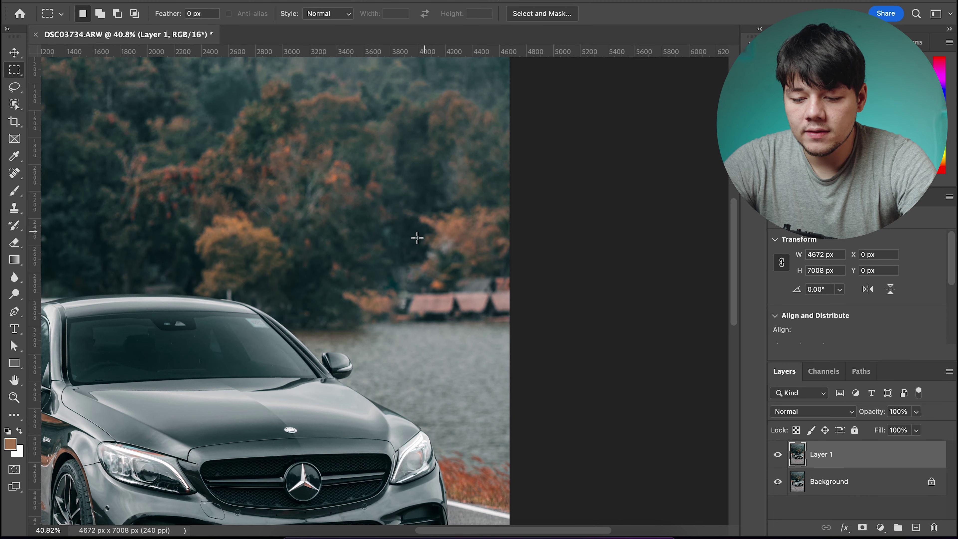
Examine the whole photo and the far lakeshore beside the red-roofed houses for remaining distractions
{"action": "scroll", "coordinate": [397, 254], "scroll_direction": "down", "scroll_amount": 1}
{"action": "scroll", "coordinate": [397, 253], "scroll_direction": "down", "scroll_amount": 3}
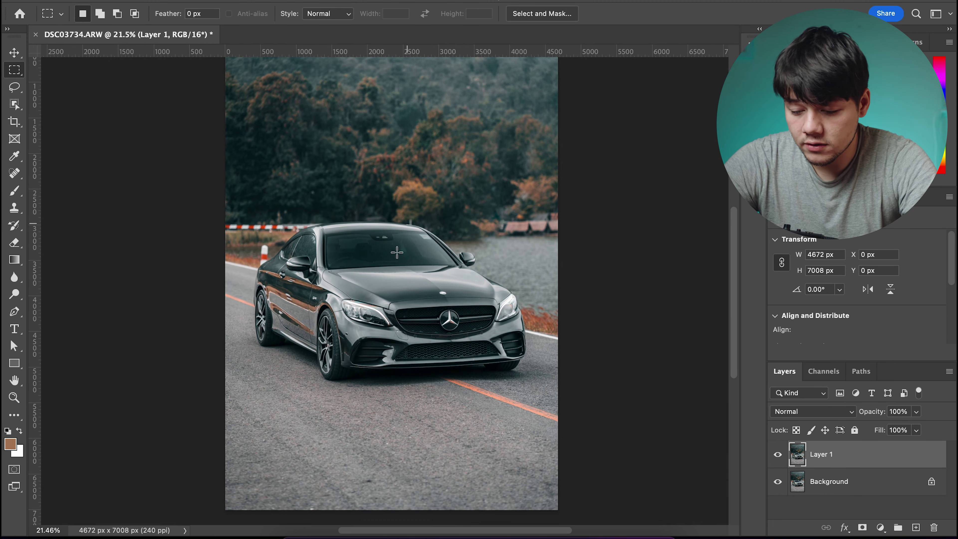
{"action": "scroll", "coordinate": [404, 256], "scroll_direction": "up", "scroll_amount": 3}
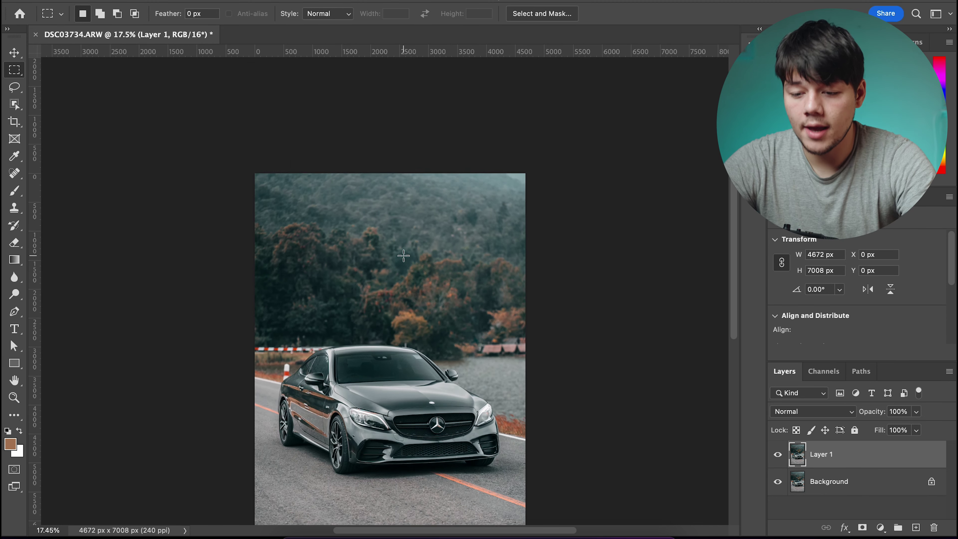
{"action": "scroll", "coordinate": [403, 256], "scroll_direction": "down", "scroll_amount": 3}
{"action": "scroll", "coordinate": [403, 256], "scroll_direction": "left", "scroll_amount": 1}
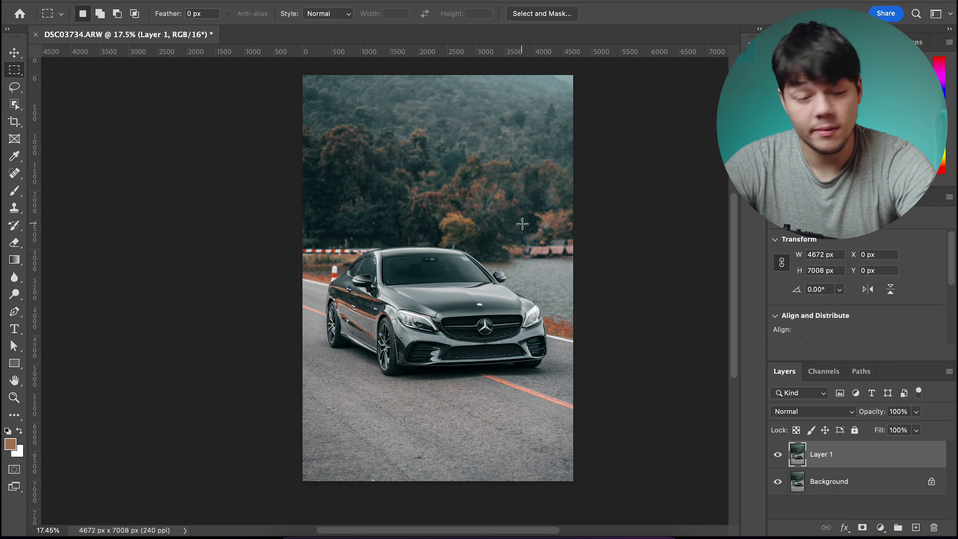
{"action": "scroll", "coordinate": [517, 229], "scroll_direction": "up", "scroll_amount": 2}
{"action": "scroll", "coordinate": [592, 232], "scroll_direction": "up", "scroll_amount": 4}
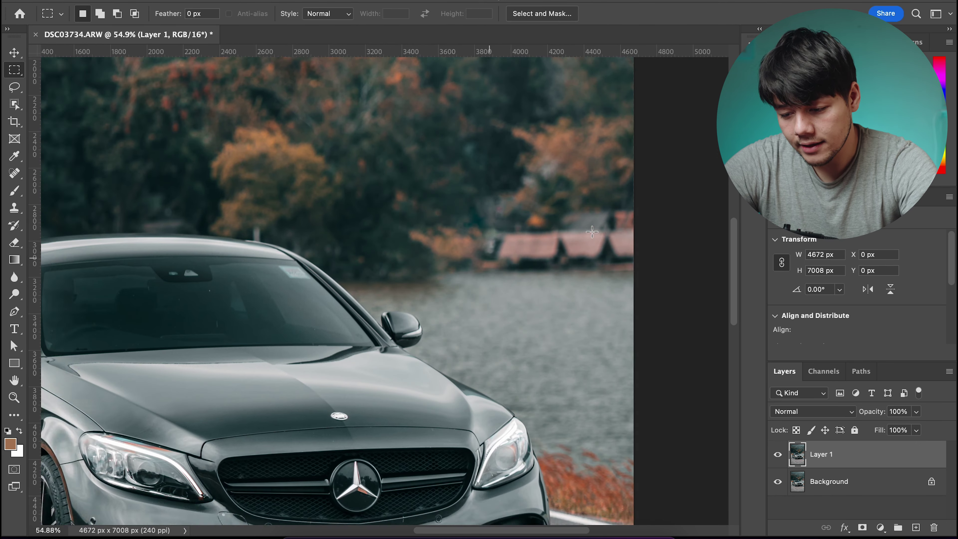
{"action": "scroll", "coordinate": [455, 214], "scroll_direction": "up", "scroll_amount": 5}
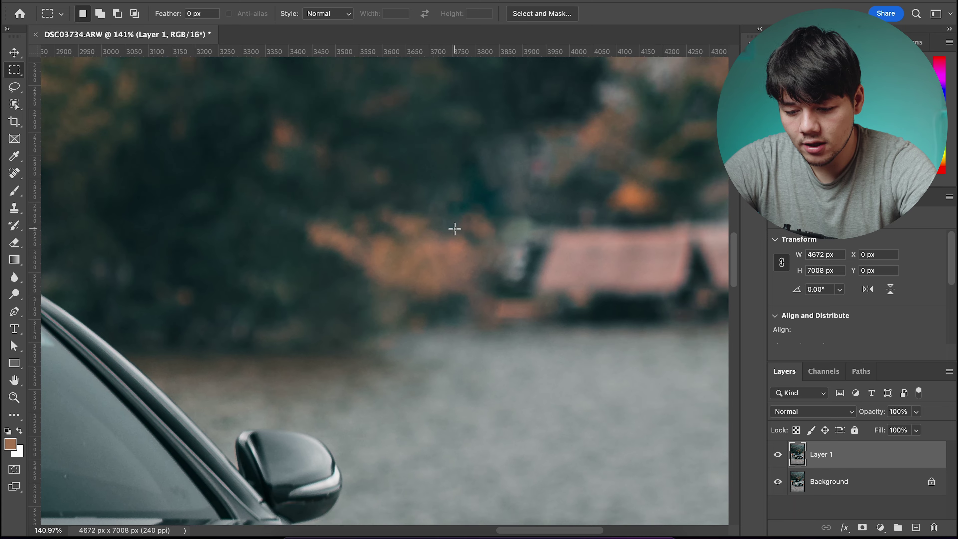
{"action": "scroll", "coordinate": [439, 236], "scroll_direction": "down", "scroll_amount": 2}
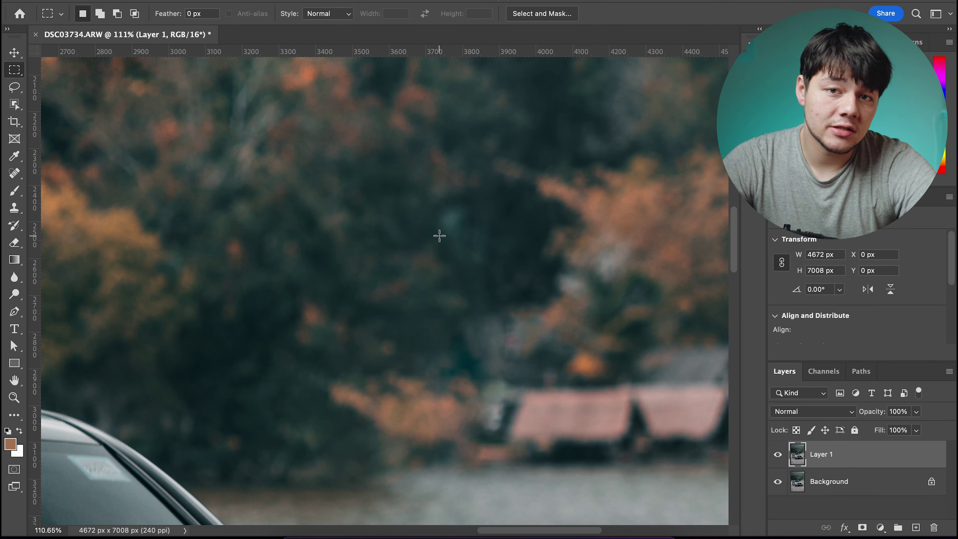
Clone orange and dark foliage over the pale remnants beside the red-roofed houses with the Clone Stamp tool and compare the layer's visibility
{"action": "key", "text": "s"}
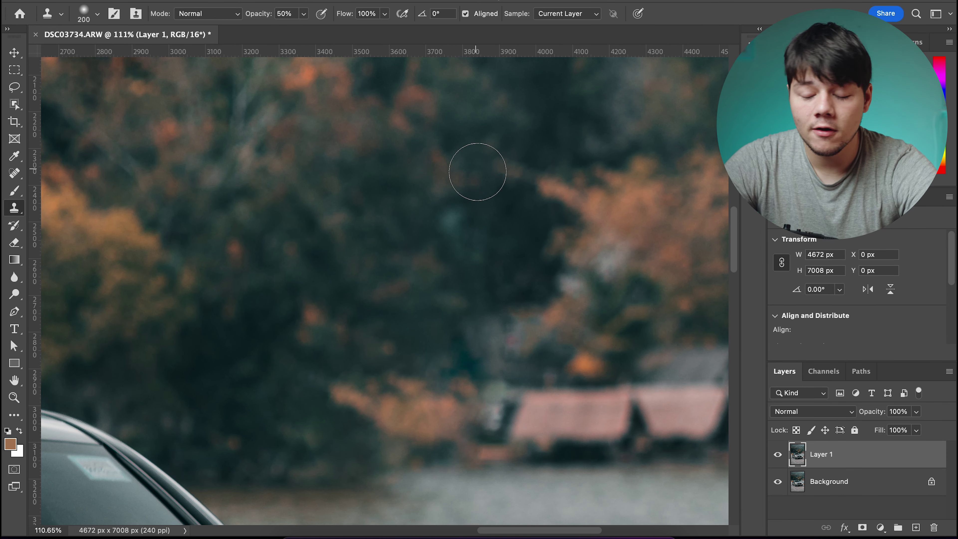
{"action": "right_click", "coordinate": [16, 208]}
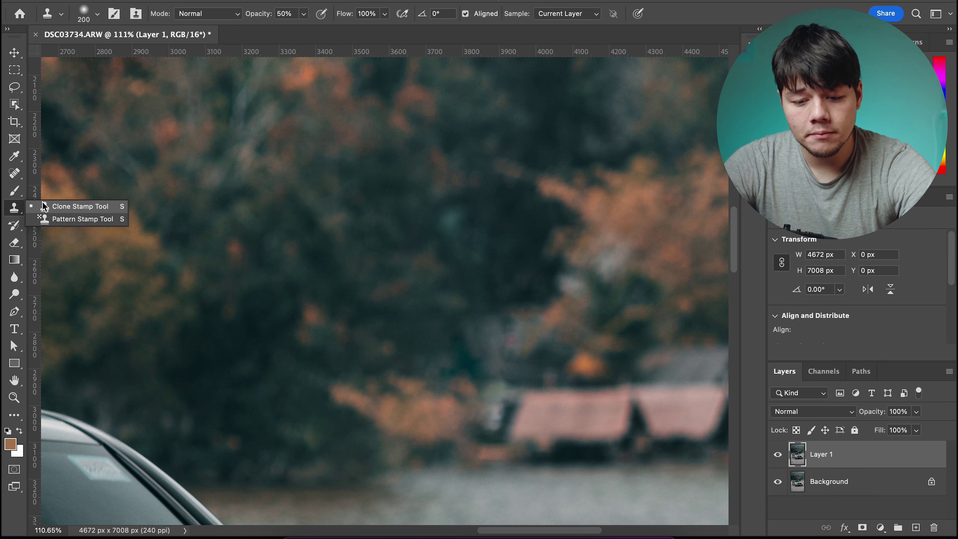
{"action": "left_click", "coordinate": [49, 206]}
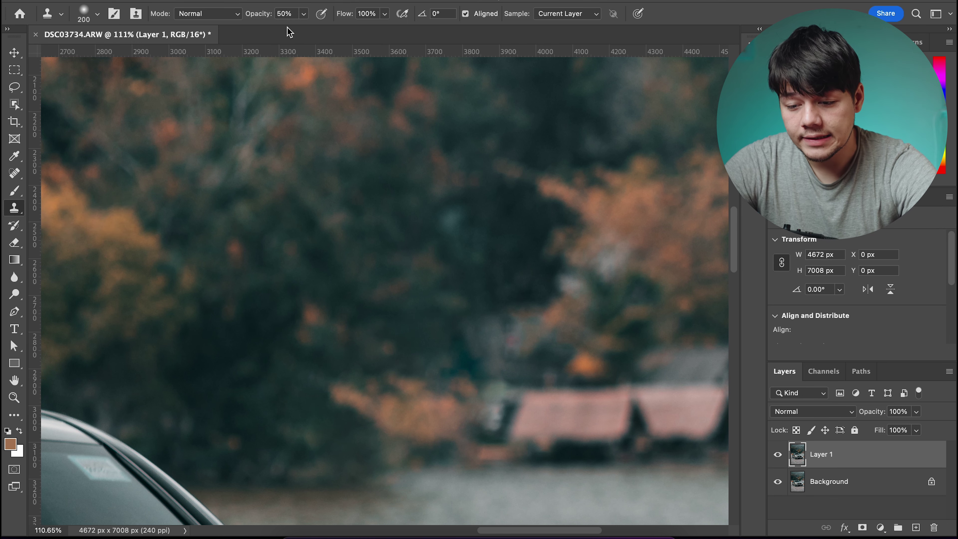
{"action": "left_click_drag", "start_coordinate": [375, 362], "coordinate": [385, 343]}
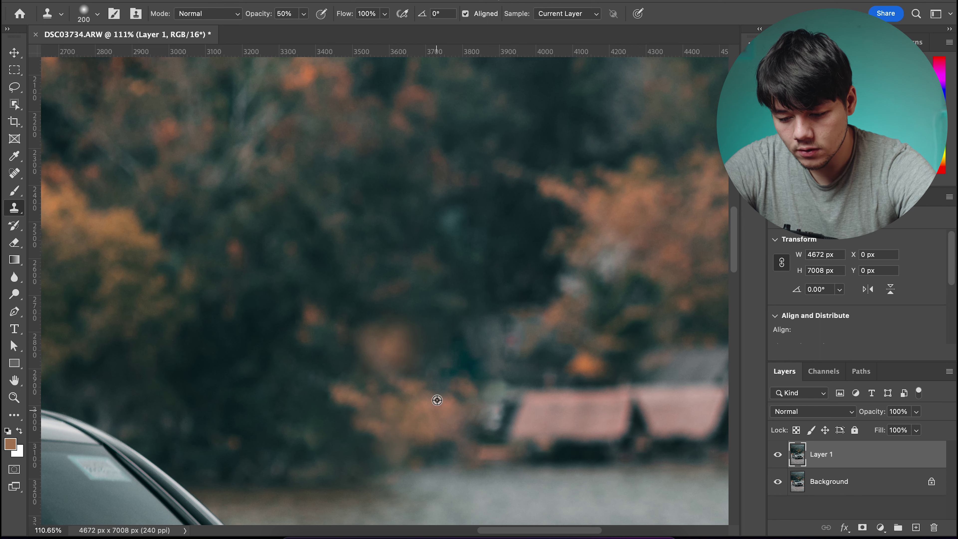
{"action": "left_click", "coordinate": [438, 412], "text": "alt"}
{"action": "left_click_drag", "start_coordinate": [468, 419], "coordinate": [490, 362]}
{"action": "key", "text": "v"}
{"action": "left_click", "coordinate": [778, 455]}
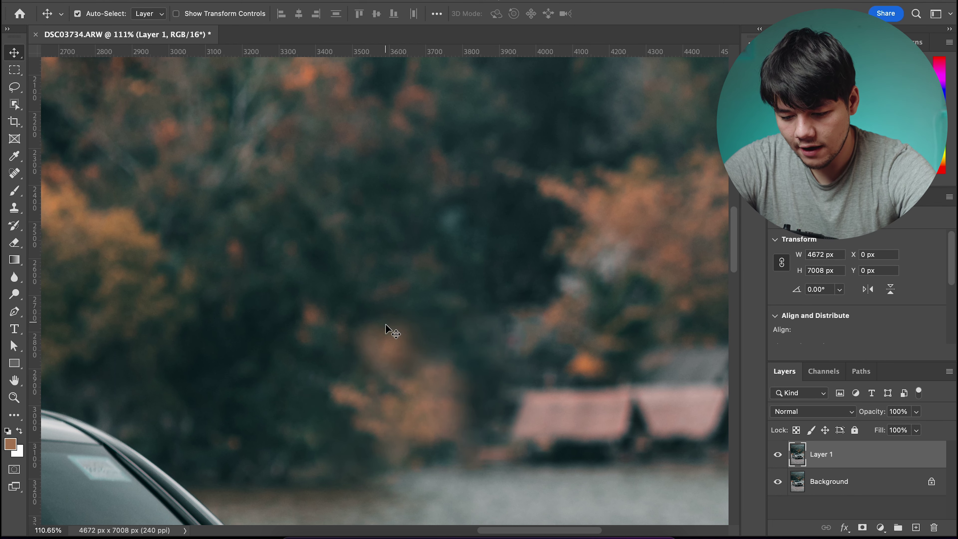
Inspect the background behind the car's rear, around the striped barrier and the red-and-white roadside post
{"action": "scroll", "coordinate": [382, 345], "scroll_direction": "down", "scroll_amount": 3}
{"action": "scroll", "coordinate": [383, 344], "scroll_direction": "down", "scroll_amount": 3}
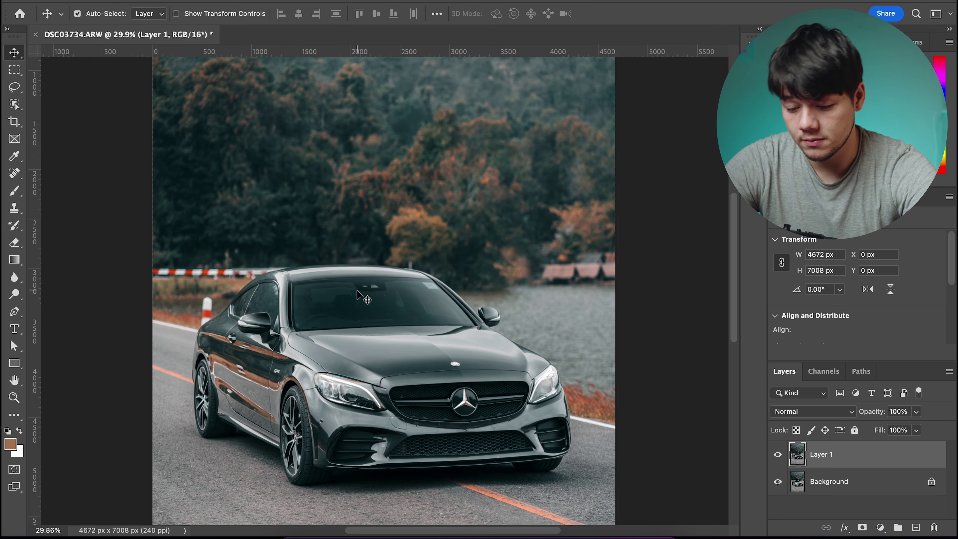
{"action": "scroll", "coordinate": [409, 232], "scroll_direction": "up", "scroll_amount": 3}
{"action": "scroll", "coordinate": [408, 233], "scroll_direction": "down", "scroll_amount": 3}
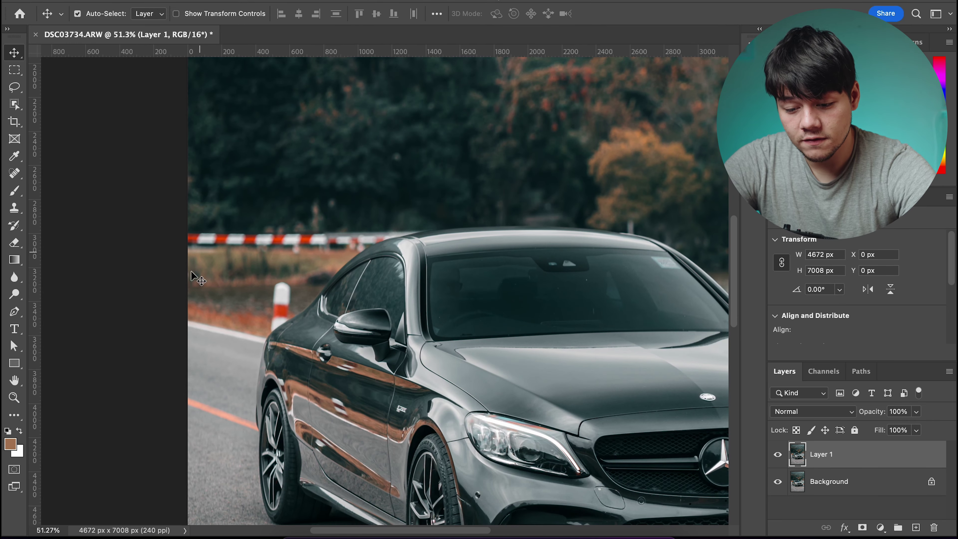
{"action": "scroll", "coordinate": [185, 302], "scroll_direction": "up", "scroll_amount": 3}
{"action": "scroll", "coordinate": [180, 309], "scroll_direction": "left", "scroll_amount": 3}
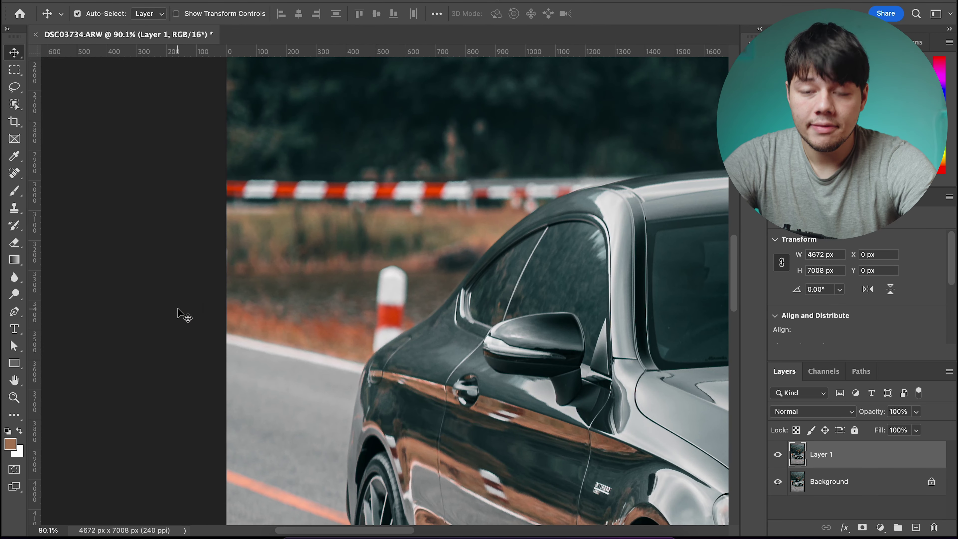
{"action": "scroll", "coordinate": [182, 314], "scroll_direction": "up", "scroll_amount": 2}
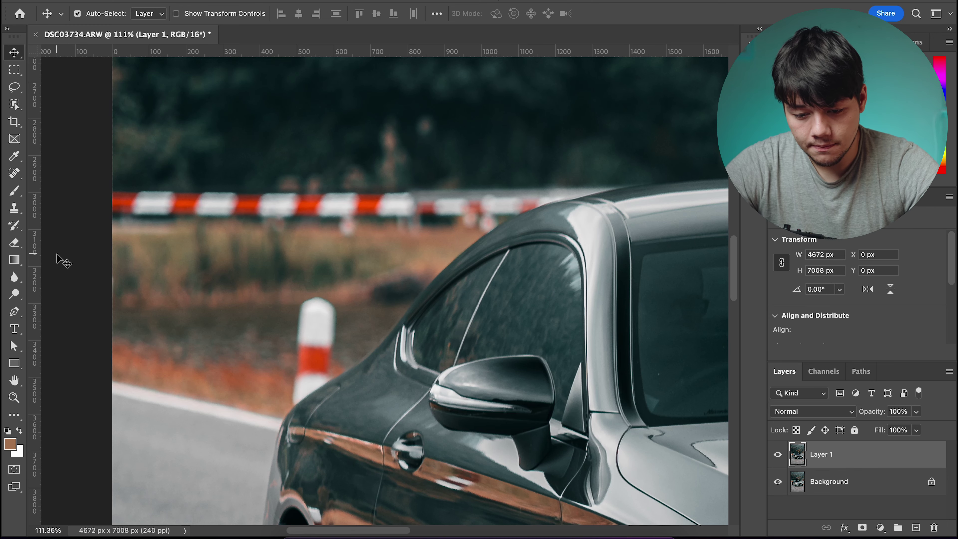
Start a Pen tool path along the outer left edge of the red-and-white roadside post
{"action": "key", "text": "p"}
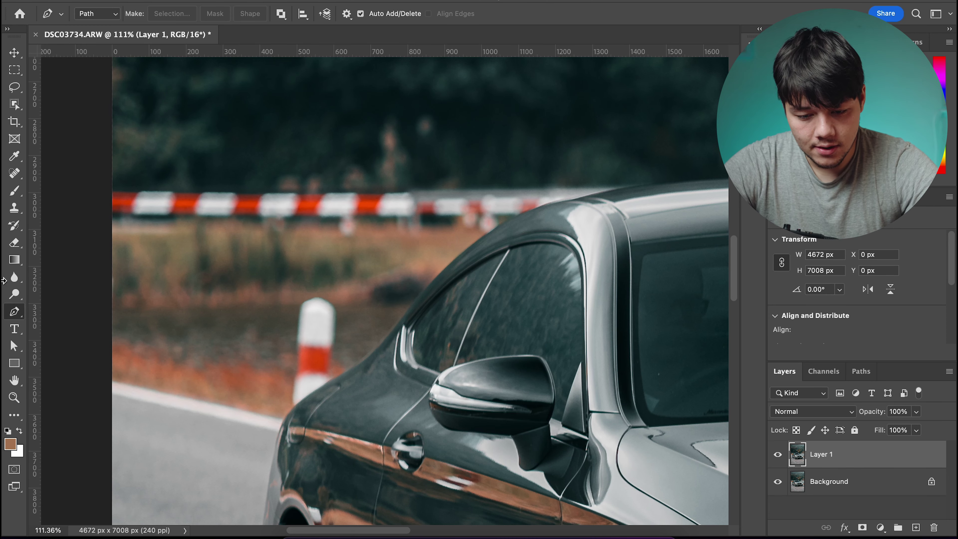
{"action": "right_click", "coordinate": [13, 318]}
{"action": "left_click", "coordinate": [45, 310]}
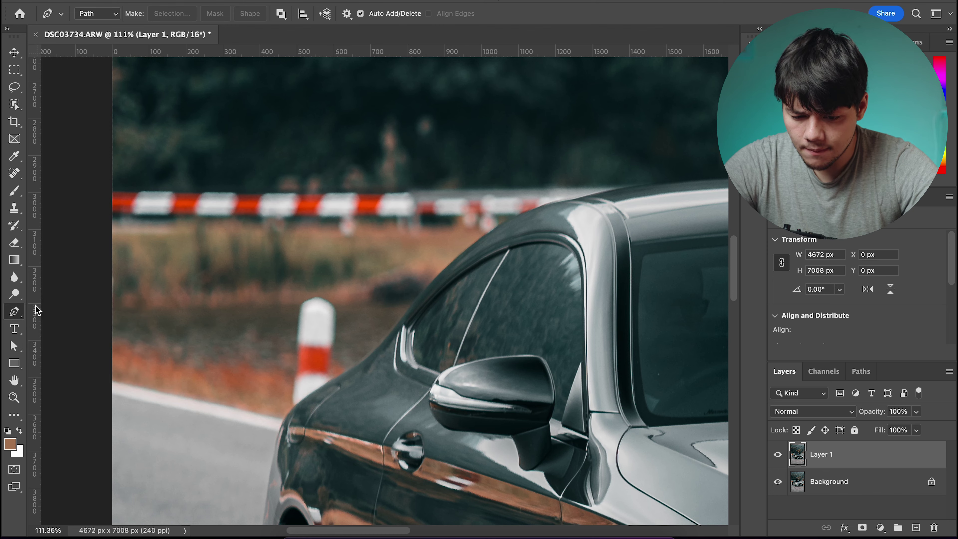
{"action": "scroll", "coordinate": [324, 373], "scroll_direction": "up", "scroll_amount": 8}
{"action": "scroll", "coordinate": [274, 430], "scroll_direction": "up", "scroll_amount": 5}
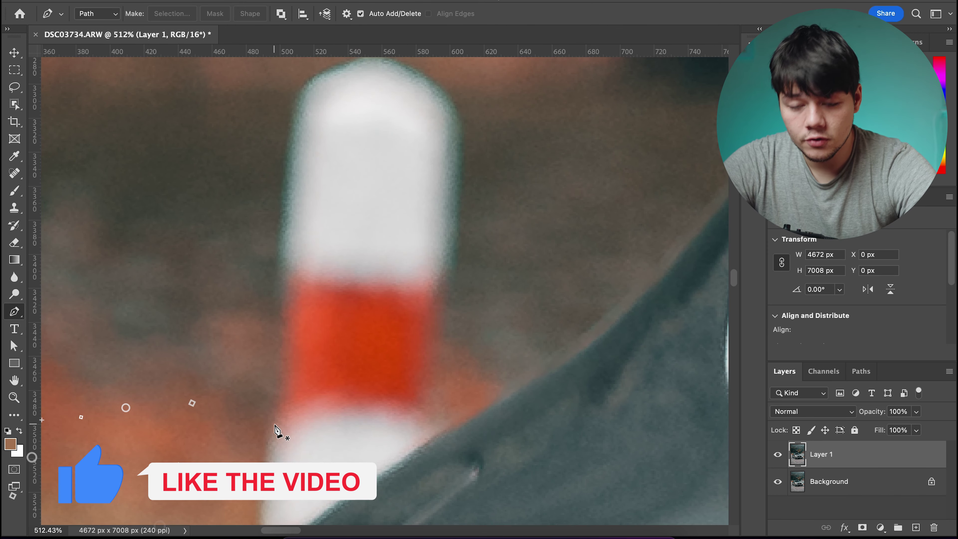
{"action": "scroll", "coordinate": [378, 445], "scroll_direction": "down", "scroll_amount": 2}
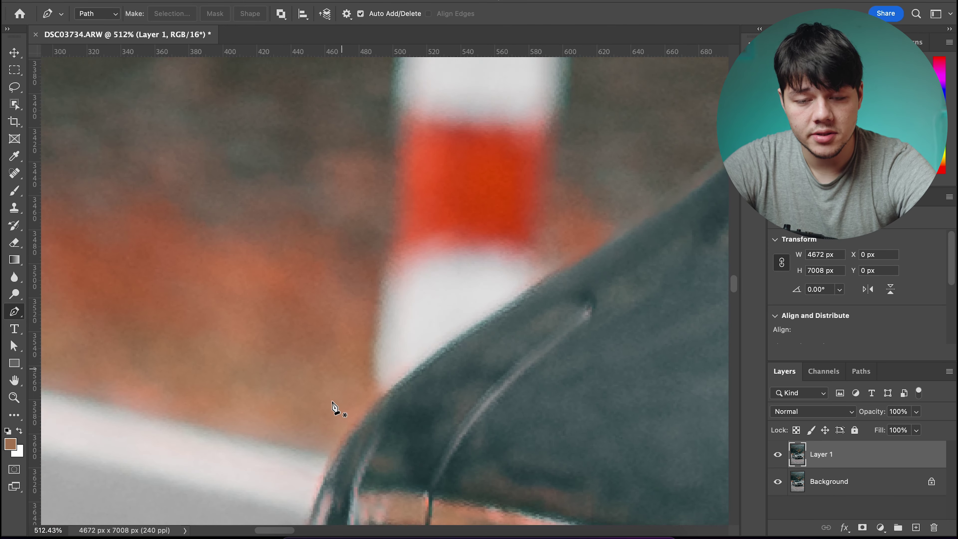
{"action": "scroll", "coordinate": [385, 396], "scroll_direction": "up", "scroll_amount": 3}
{"action": "scroll", "coordinate": [382, 396], "scroll_direction": "down", "scroll_amount": 1}
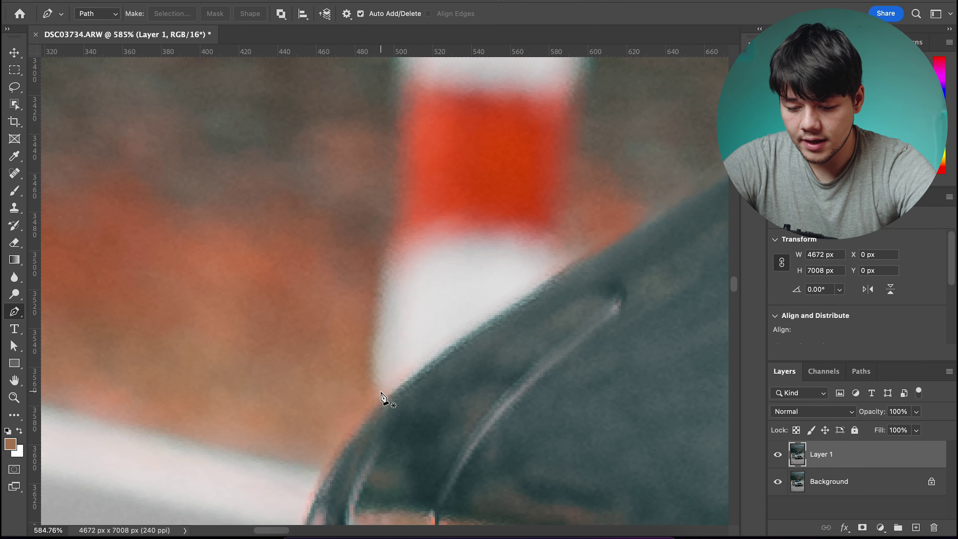
{"action": "scroll", "coordinate": [381, 398], "scroll_direction": "up", "scroll_amount": 5}
{"action": "left_click", "coordinate": [362, 352]}
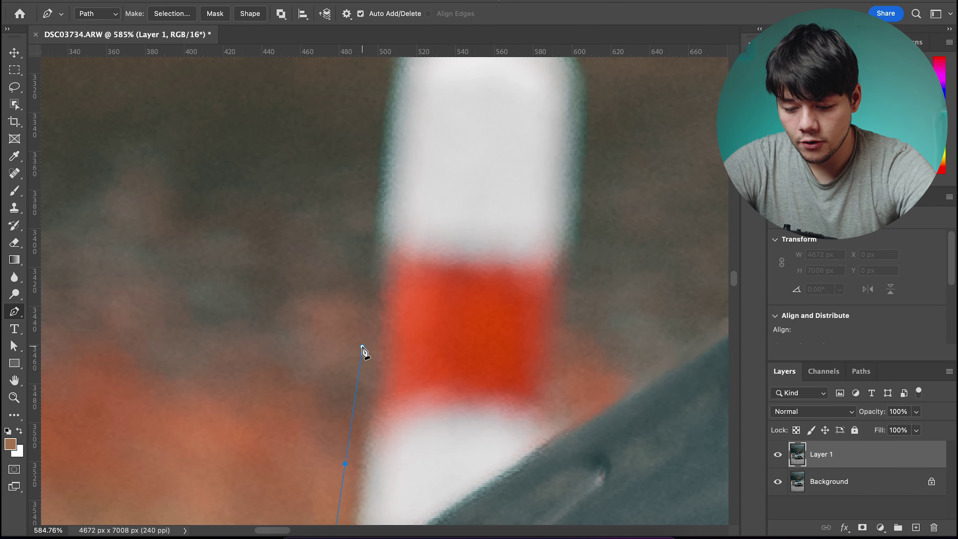
Continue the path around the post's rounded white top and onto its right side, just outside the edge
{"action": "scroll", "coordinate": [362, 339], "scroll_direction": "up", "scroll_amount": 3}
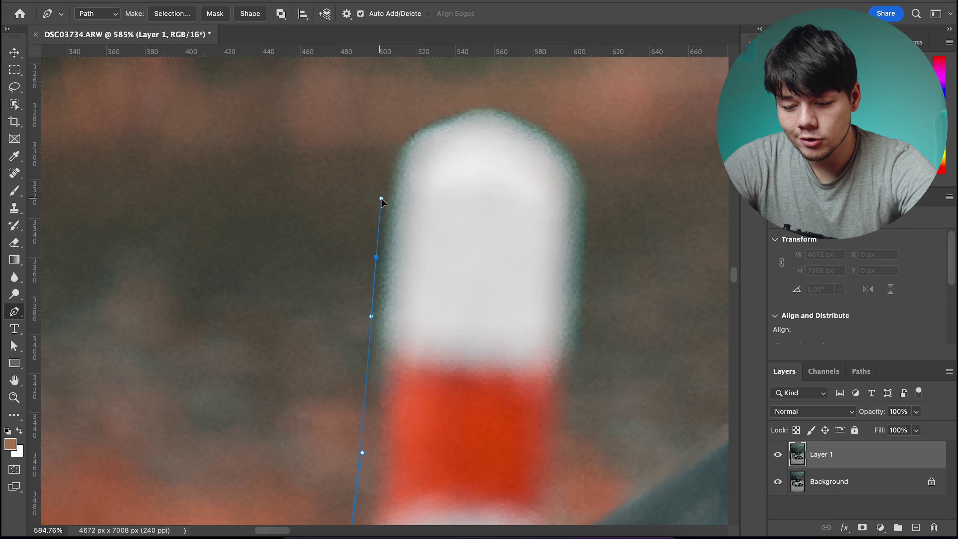
{"action": "left_click", "coordinate": [408, 129]}
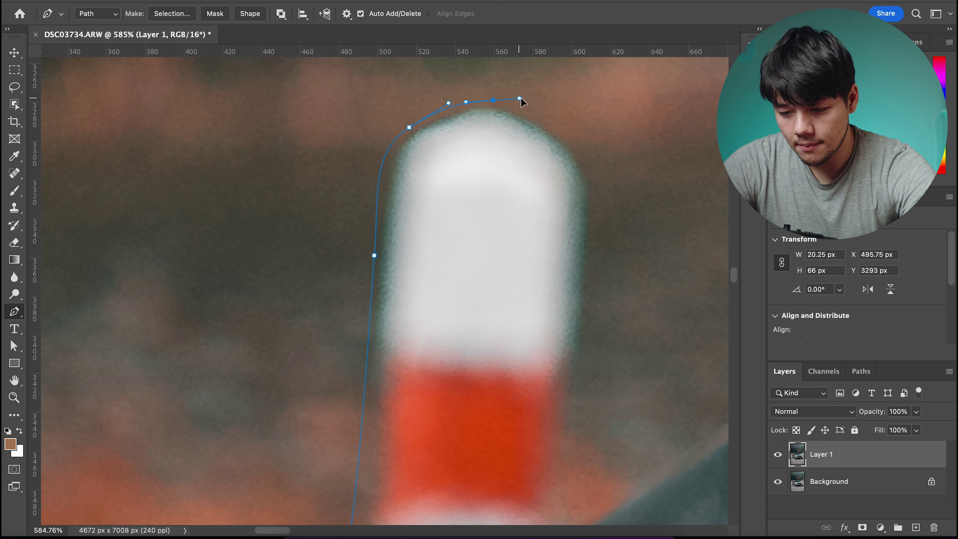
{"action": "left_click_drag", "start_coordinate": [525, 102], "coordinate": [526, 104]}
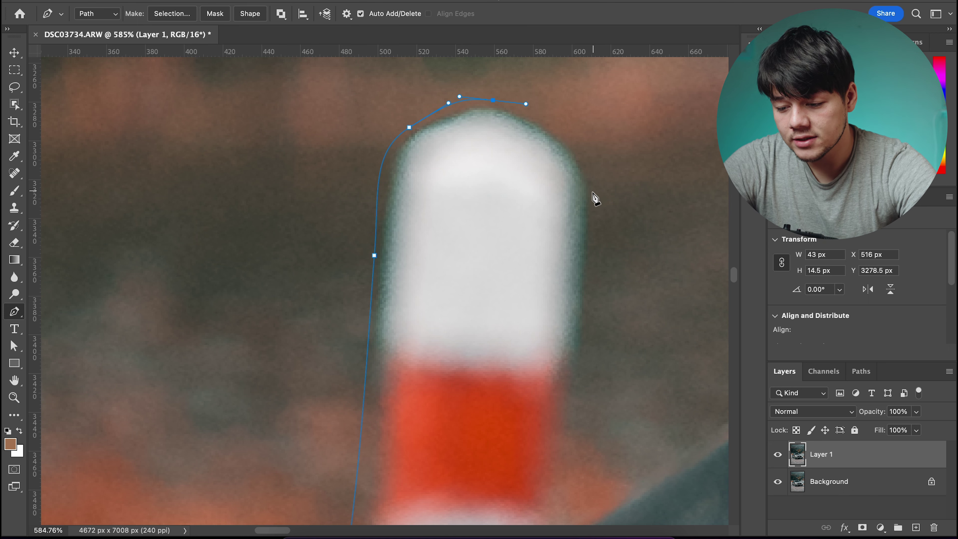
{"action": "mouse_move", "coordinate": [592, 261]}
{"action": "left_mouse_down"}
{"action": "mouse_move", "coordinate": [603, 257]}
{"action": "mouse_move", "coordinate": [593, 270]}
{"action": "left_mouse_up"}
{"action": "scroll", "coordinate": [594, 270], "scroll_direction": "down", "scroll_amount": 5}
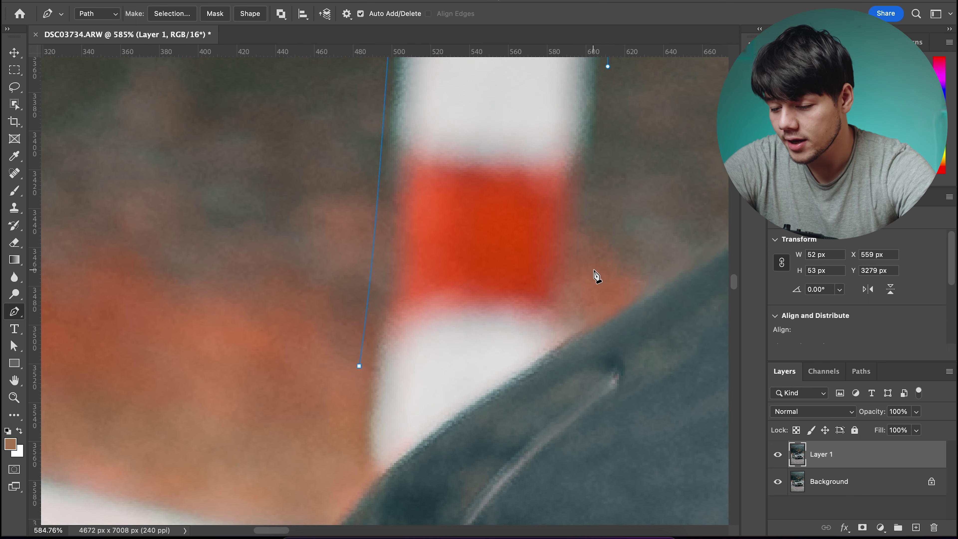
Trace the path down to the car and along its body edge below the post, closing an outline about 129 × 306 px
{"action": "key", "text": "super+plus"}
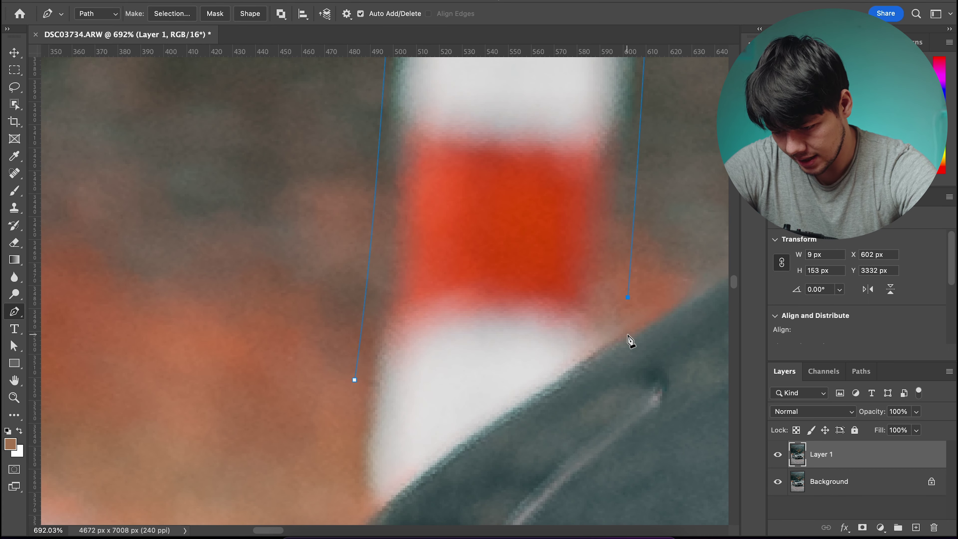
{"action": "key", "text": "super+plus"}
{"action": "left_click", "coordinate": [621, 289]}
{"action": "scroll", "coordinate": [490, 340], "scroll_direction": "down", "scroll_amount": 4}
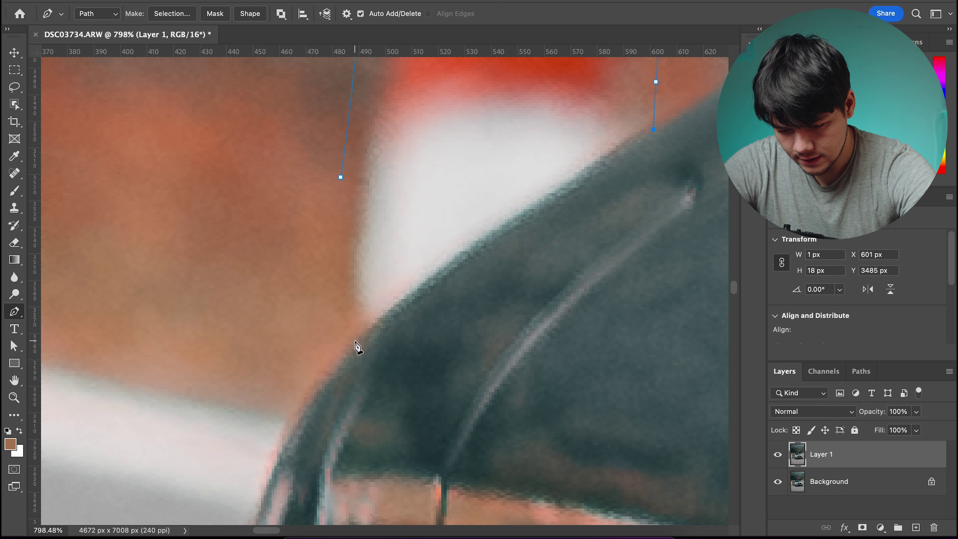
{"action": "left_click_drag", "start_coordinate": [297, 390], "coordinate": [331, 280]}
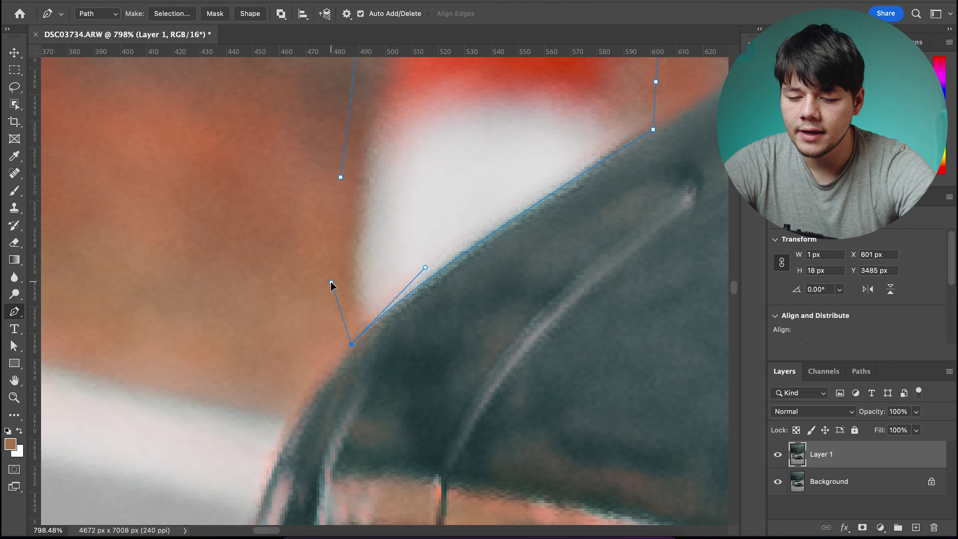
{"action": "left_click", "coordinate": [341, 178]}
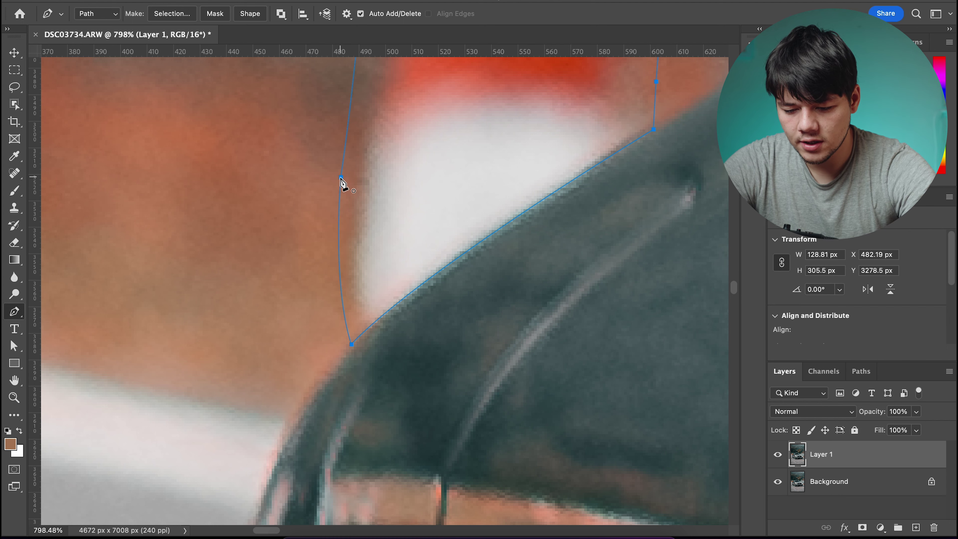
Convert the closed path around the roadside post into a selection
{"action": "scroll", "coordinate": [375, 213], "scroll_direction": "down", "scroll_amount": 6}
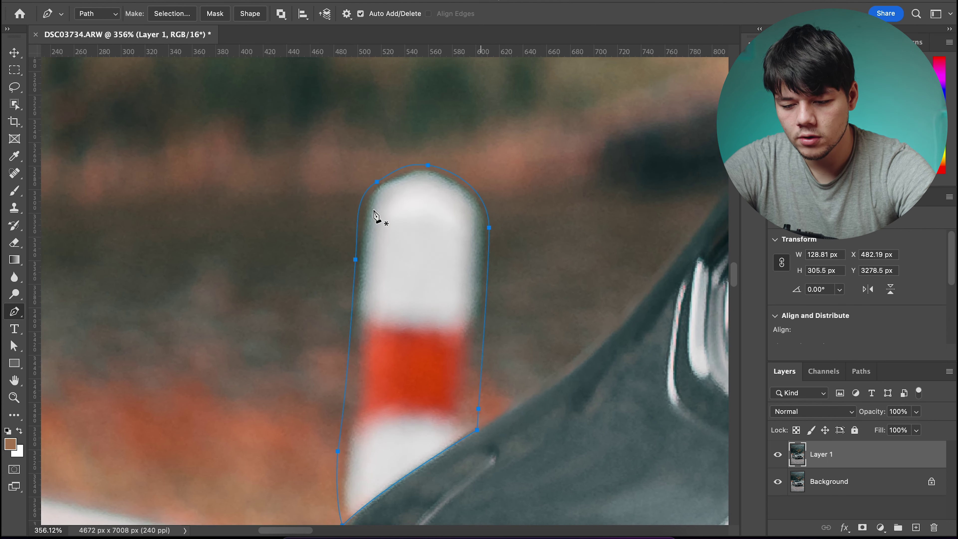
{"action": "scroll", "coordinate": [364, 218], "scroll_direction": "down", "scroll_amount": 5}
{"action": "key", "text": "v"}
{"action": "right_click", "coordinate": [419, 199]}
{"action": "key", "text": "p"}
{"action": "right_click", "coordinate": [422, 174]}
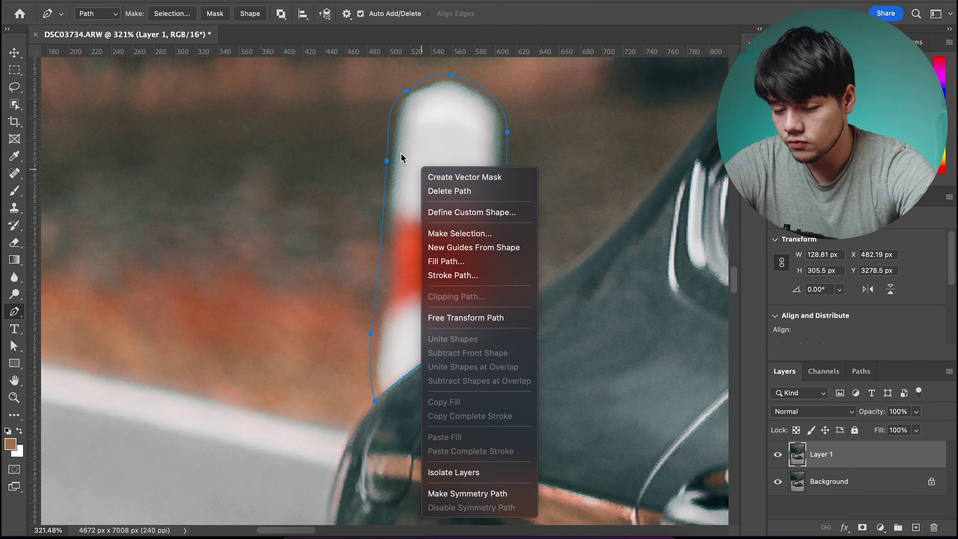
{"action": "left_click", "coordinate": [467, 233]}
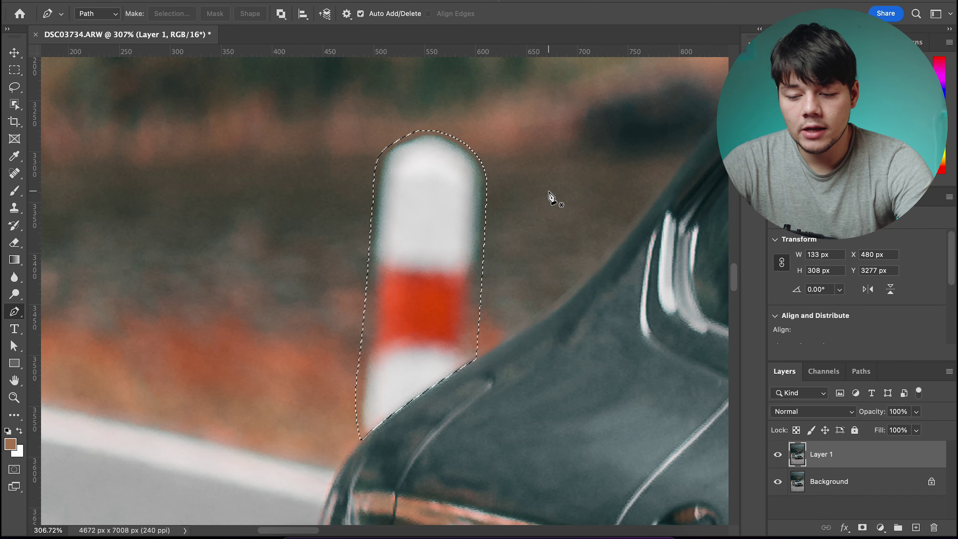
Replace the selected roadside post with a Content-Aware fill and clear the selection
{"action": "key", "text": "shift+BackSpace"}
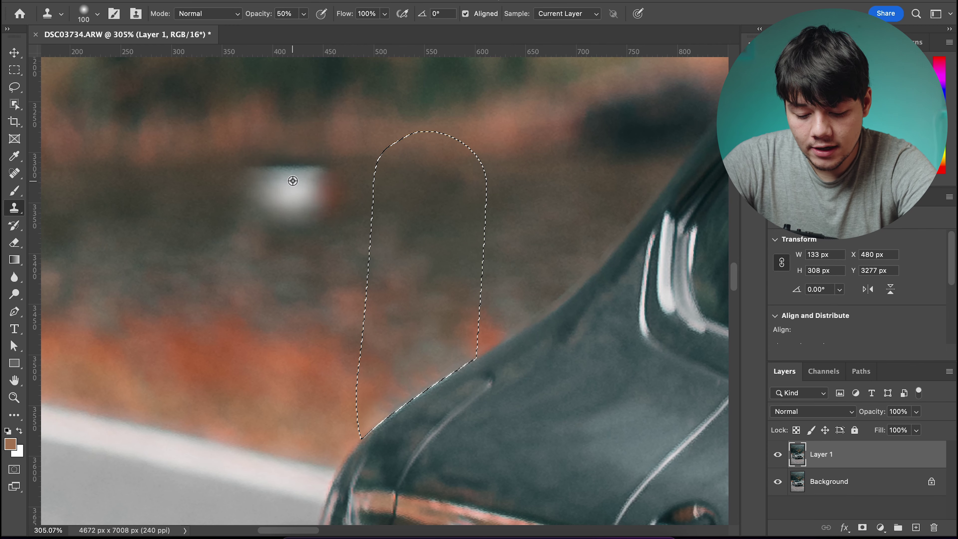
{"action": "left_click_drag", "start_coordinate": [293, 181], "coordinate": [293, 150]}
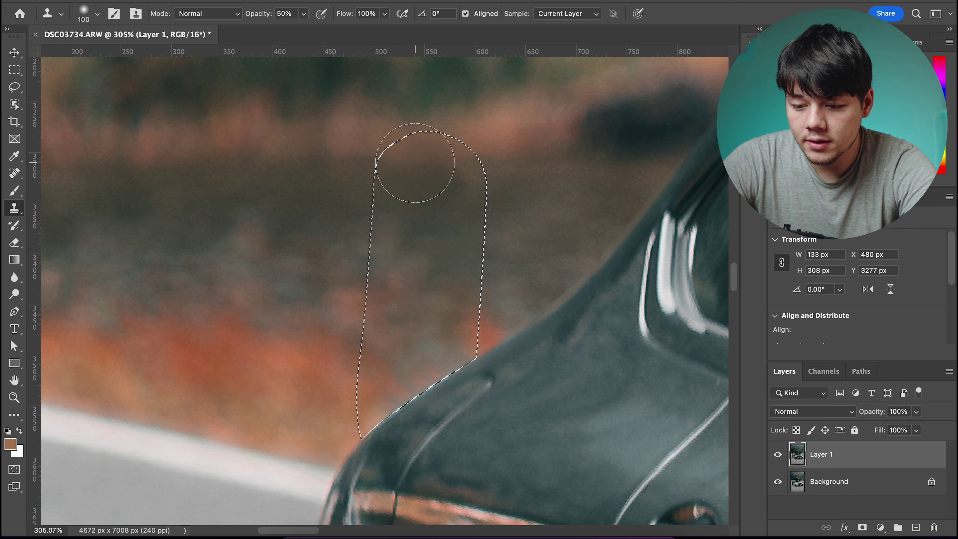
{"action": "key", "text": "m"}
{"action": "left_click", "coordinate": [305, 249]}
Reselect the former roadside post area, clone orange foliage over its lower part and clear the selection
{"action": "key", "text": "s"}
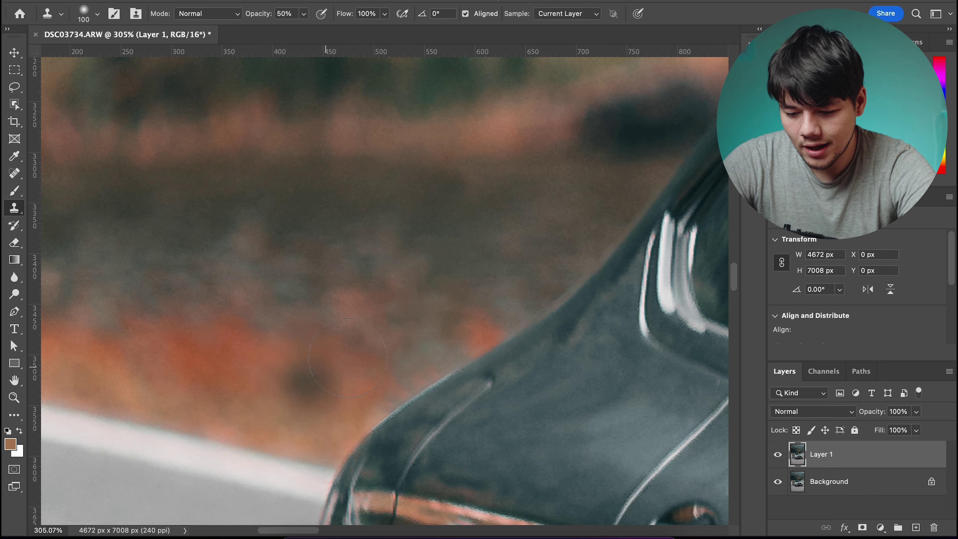
{"action": "scroll", "coordinate": [493, 168], "scroll_direction": "down", "scroll_amount": 3}
{"action": "scroll", "coordinate": [439, 300], "scroll_direction": "up", "scroll_amount": 2}
{"action": "key", "text": "ctrl+shift+d"}
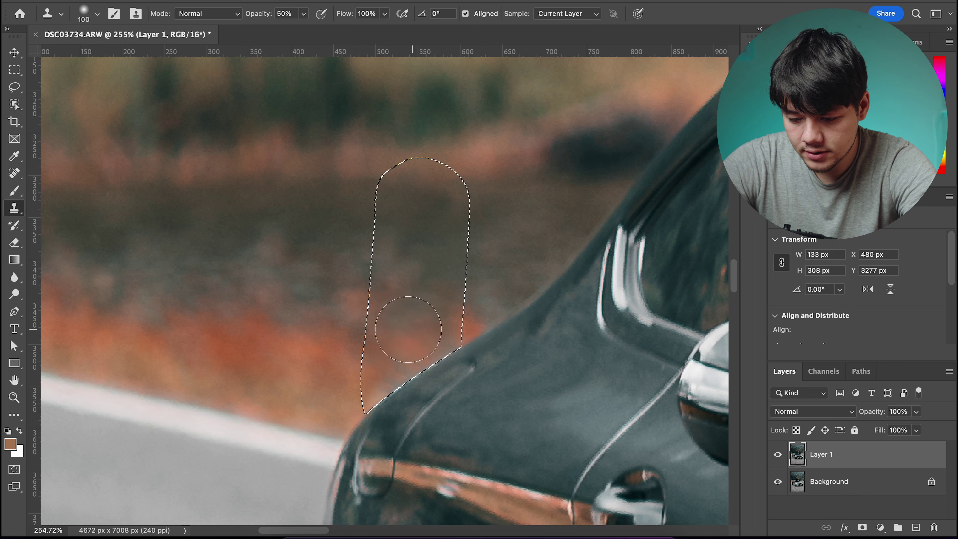
{"action": "mouse_move", "coordinate": [404, 323]}
{"action": "left_mouse_down"}
{"action": "mouse_move", "coordinate": [396, 396]}
{"action": "mouse_move", "coordinate": [438, 321]}
{"action": "mouse_move", "coordinate": [456, 325]}
{"action": "left_mouse_up"}
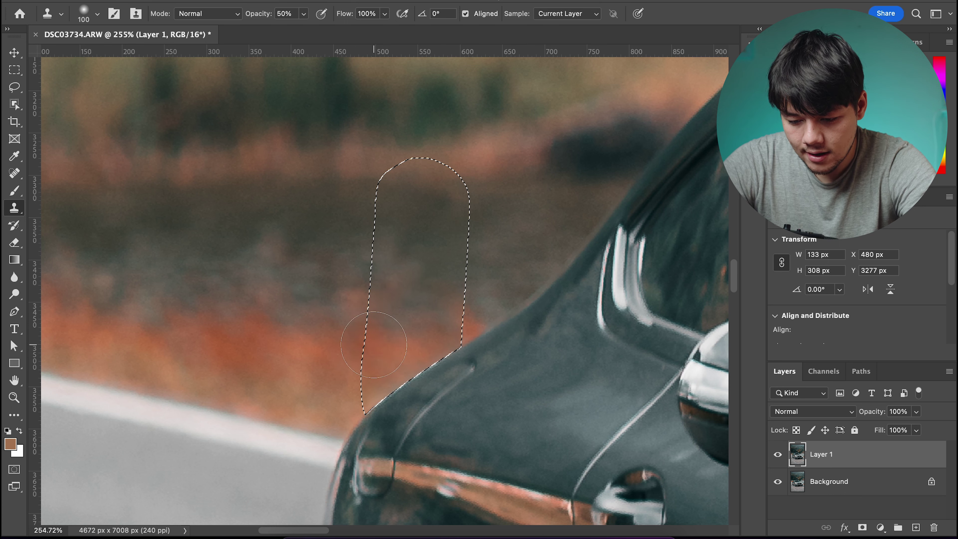
{"action": "key", "text": "m"}
{"action": "left_click", "coordinate": [313, 249]}
Clone neighbouring foliage over the dark patch and vertical seams where the post stood, using 80 px and 45 px brushes
{"action": "key", "text": "s"}
{"action": "key", "text": "a"}
{"action": "scroll", "coordinate": [400, 389], "scroll_direction": "up", "scroll_amount": 3}
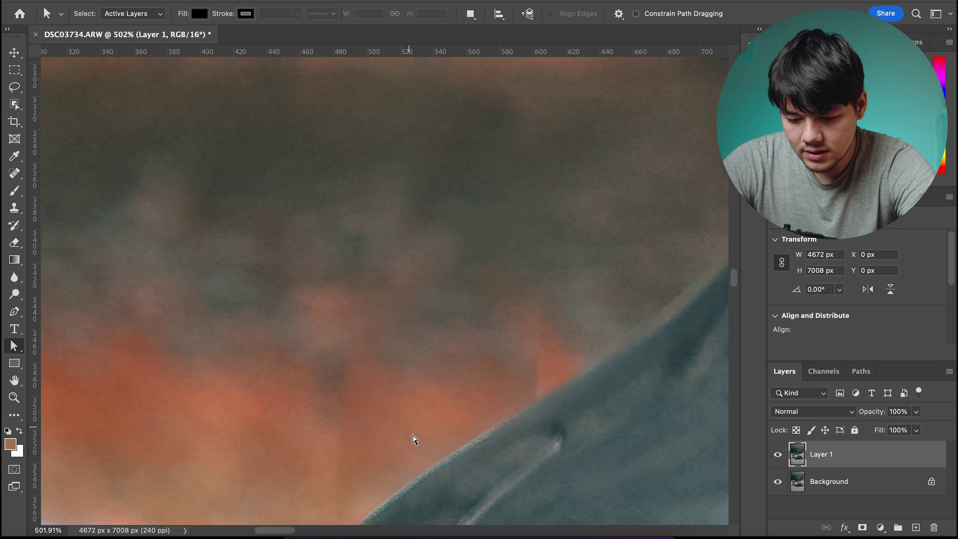
{"action": "scroll", "coordinate": [415, 440], "scroll_direction": "down", "scroll_amount": 3}
{"action": "key", "text": "v"}
{"action": "key", "text": "s"}
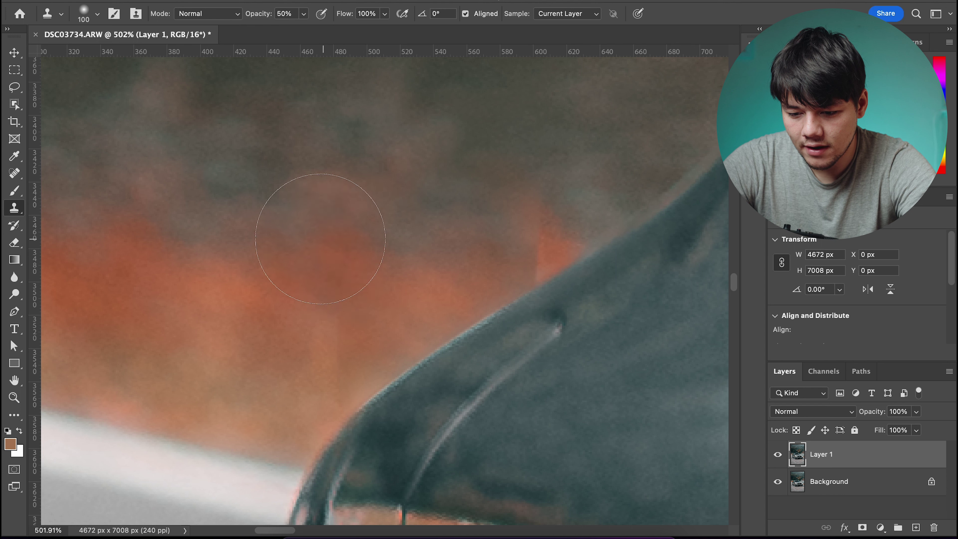
{"action": "left_click", "coordinate": [315, 252]}
{"action": "key", "text": "bracketleft"}
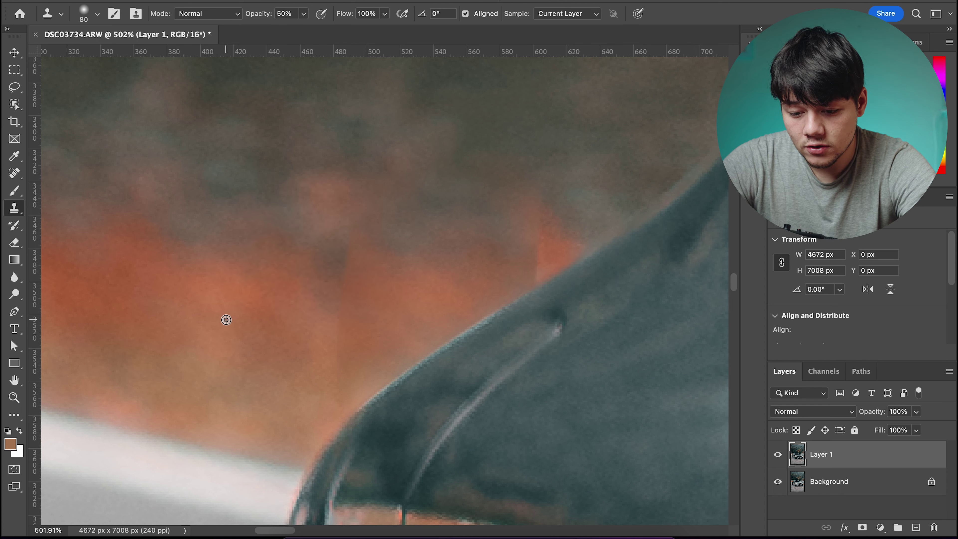
{"action": "left_click", "coordinate": [315, 332]}
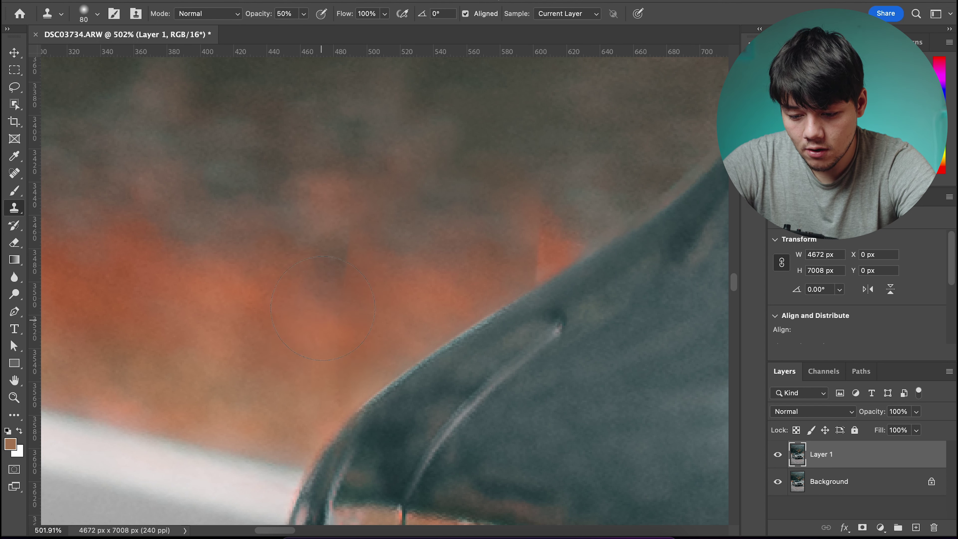
{"action": "left_click", "coordinate": [327, 263]}
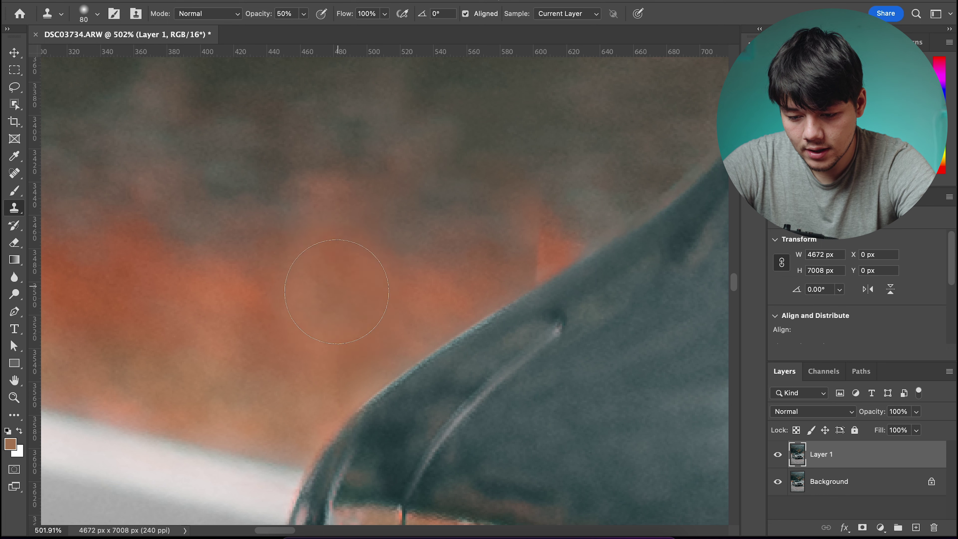
{"action": "left_click_drag", "start_coordinate": [449, 193], "coordinate": [430, 192]}
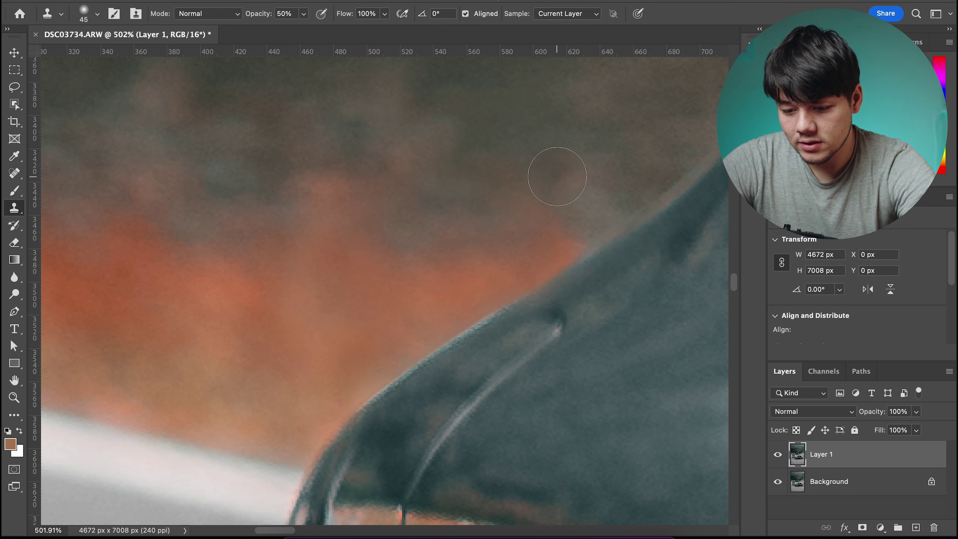
Begin a pen path beneath the red-and-white barrier, from outside the photo's edge, around the hanging reflector and towards the car
{"action": "key", "text": "v"}
{"action": "scroll", "coordinate": [557, 176], "scroll_direction": "down", "scroll_amount": 10}
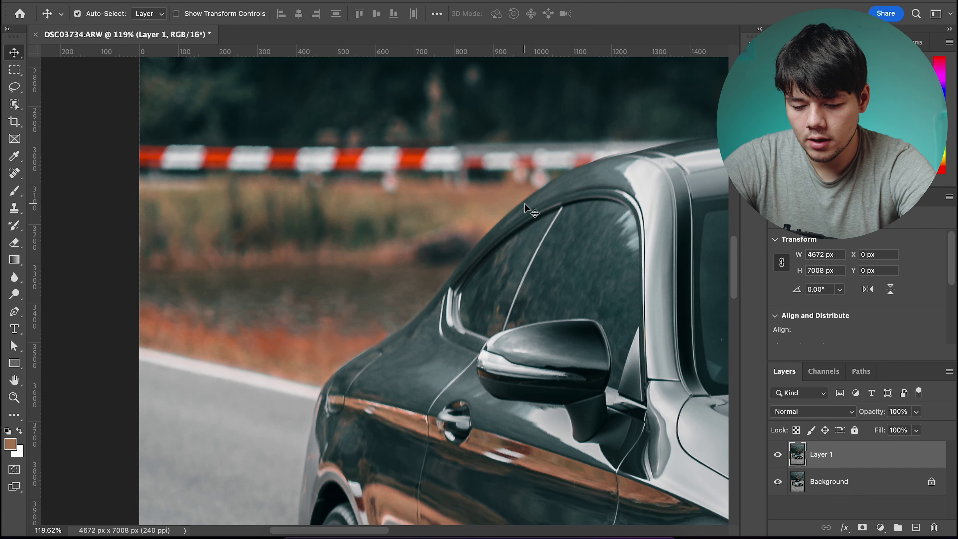
{"action": "scroll", "coordinate": [525, 205], "scroll_direction": "down", "scroll_amount": 2}
{"action": "scroll", "coordinate": [519, 222], "scroll_direction": "up", "scroll_amount": 5}
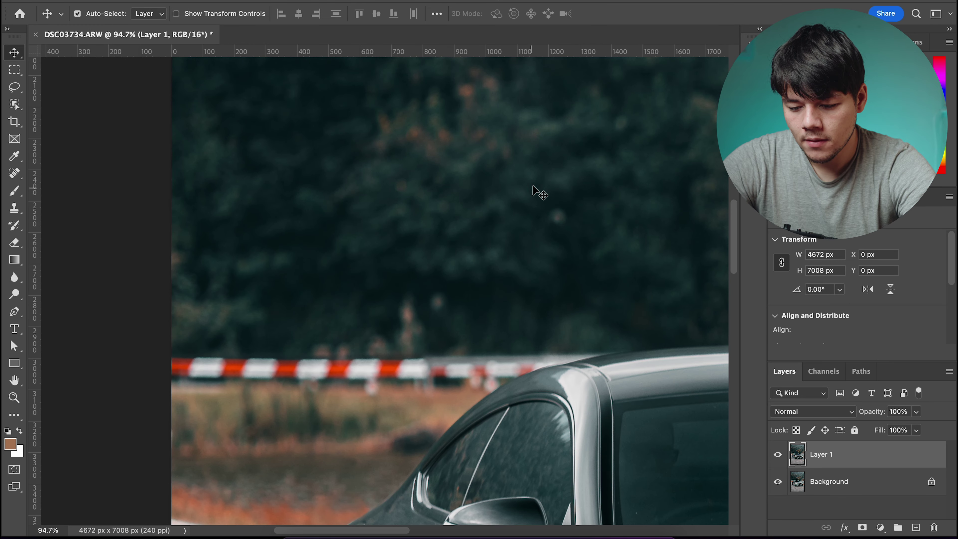
{"action": "key", "text": "p"}
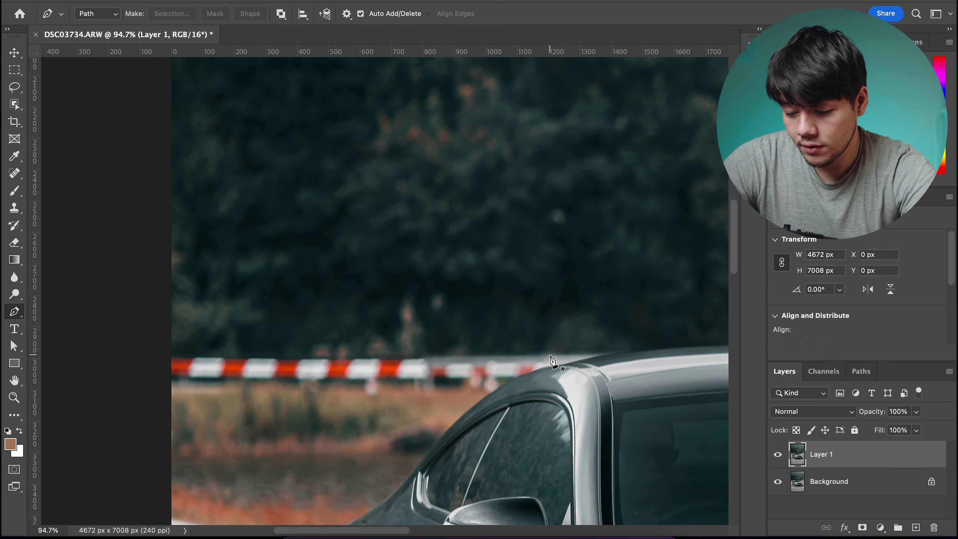
{"action": "scroll", "coordinate": [168, 420], "scroll_direction": "up", "scroll_amount": 2}
{"action": "left_click", "coordinate": [114, 392]}
{"action": "left_click", "coordinate": [348, 393]}
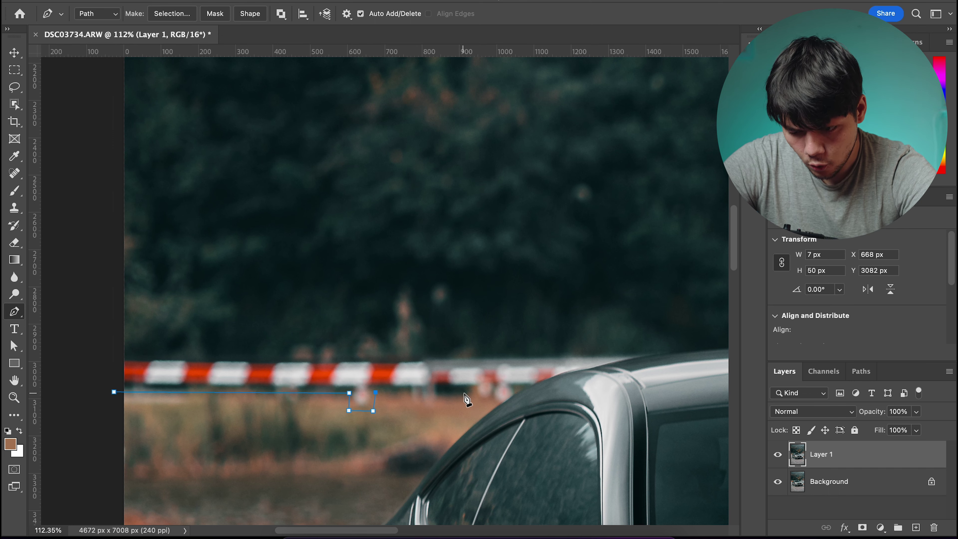
{"action": "scroll", "coordinate": [507, 415], "scroll_direction": "up", "scroll_amount": 3}
{"action": "scroll", "coordinate": [558, 440], "scroll_direction": "right", "scroll_amount": 5}
{"action": "scroll", "coordinate": [540, 442], "scroll_direction": "down", "scroll_amount": 2}
{"action": "scroll", "coordinate": [477, 467], "scroll_direction": "up", "scroll_amount": 3}
{"action": "scroll", "coordinate": [478, 467], "scroll_direction": "down", "scroll_amount": 2}
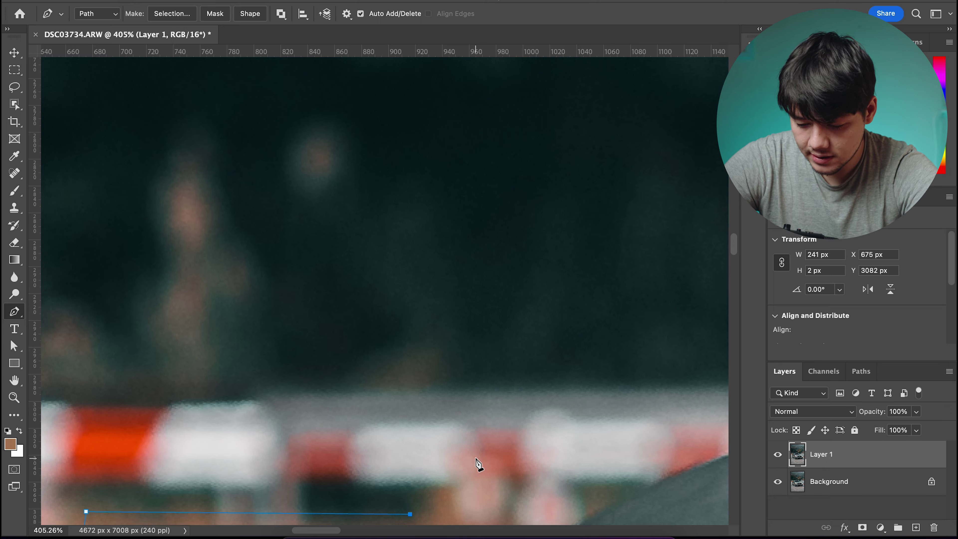
Trace the path along the car's roof edge and back just above the barrier to beyond the photo's edge, closing the outline
{"action": "left_click_drag", "start_coordinate": [503, 208], "coordinate": [562, 205]}
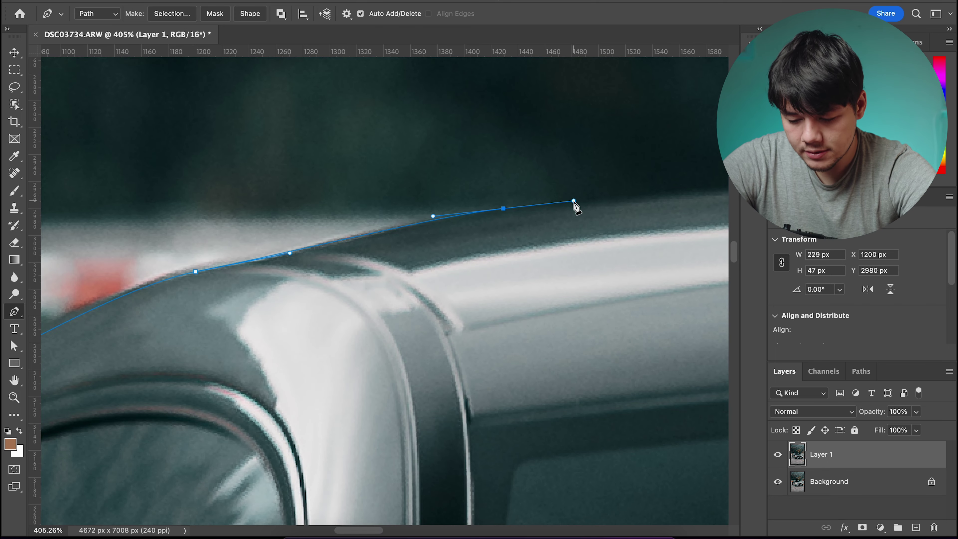
{"action": "scroll", "coordinate": [573, 204], "scroll_direction": "down", "scroll_amount": 3}
{"action": "scroll", "coordinate": [185, 252], "scroll_direction": "left", "scroll_amount": 20}
{"action": "scroll", "coordinate": [177, 251], "scroll_direction": "down", "scroll_amount": 1}
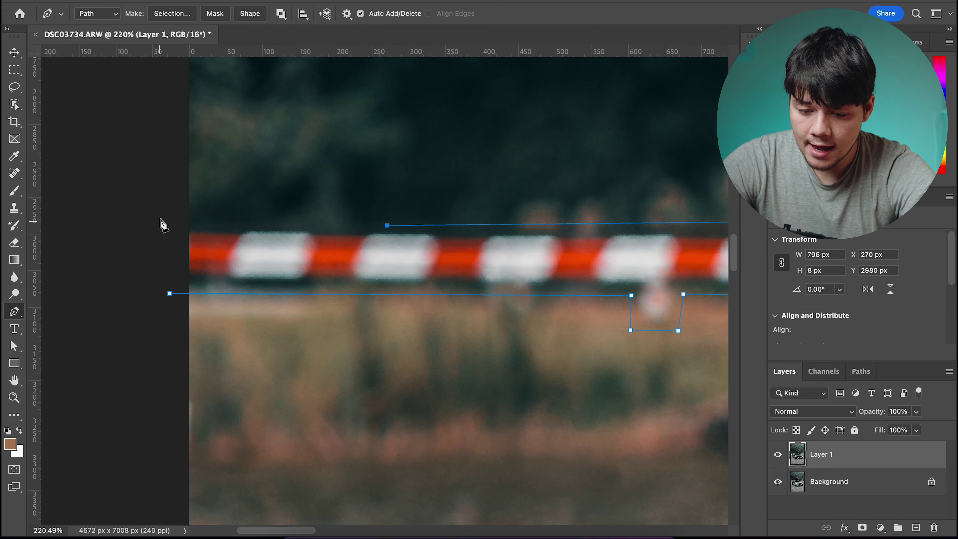
{"action": "left_click", "coordinate": [170, 215]}
Check the barrier outline along the car's roof edge and convert the closed path into a selection
{"action": "scroll", "coordinate": [175, 298], "scroll_direction": "right", "scroll_amount": 10}
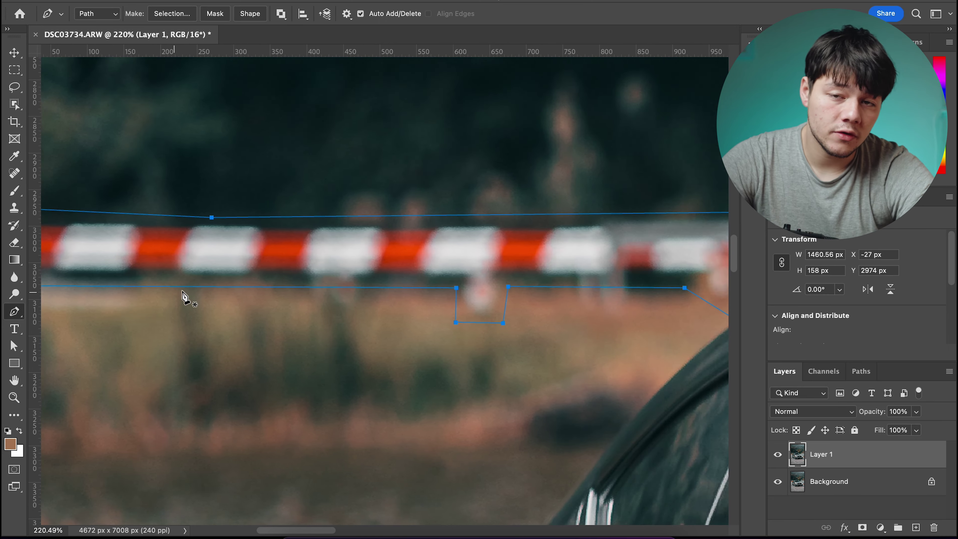
{"action": "scroll", "coordinate": [370, 289], "scroll_direction": "up", "scroll_amount": 3}
{"action": "scroll", "coordinate": [485, 247], "scroll_direction": "up", "scroll_amount": 2}
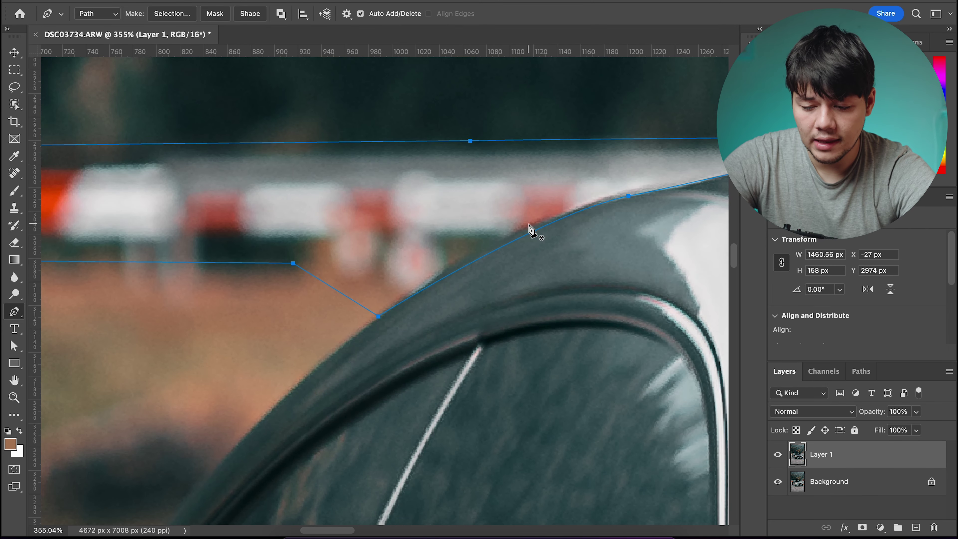
{"action": "scroll", "coordinate": [530, 228], "scroll_direction": "up", "scroll_amount": 3}
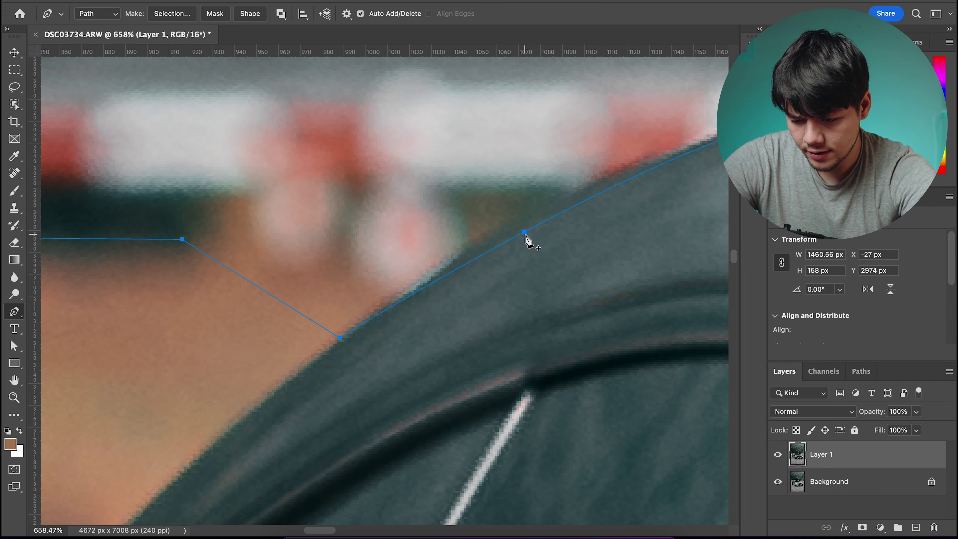
{"action": "scroll", "coordinate": [528, 242], "scroll_direction": "down", "scroll_amount": 6}
{"action": "right_click", "coordinate": [426, 282]}
{"action": "left_click", "coordinate": [427, 293]}
{"action": "key", "text": "Return"}
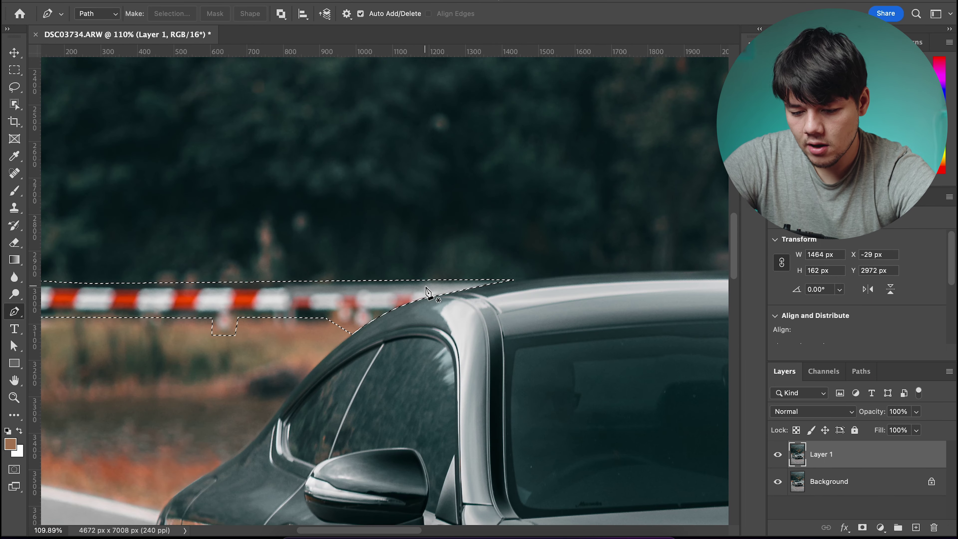
Replace the selected red-and-white barrier with a Content-Aware fill and inspect the filled strip up to the car's roof
{"action": "key", "text": "shift+BackSpace"}
{"action": "key", "text": "Return"}
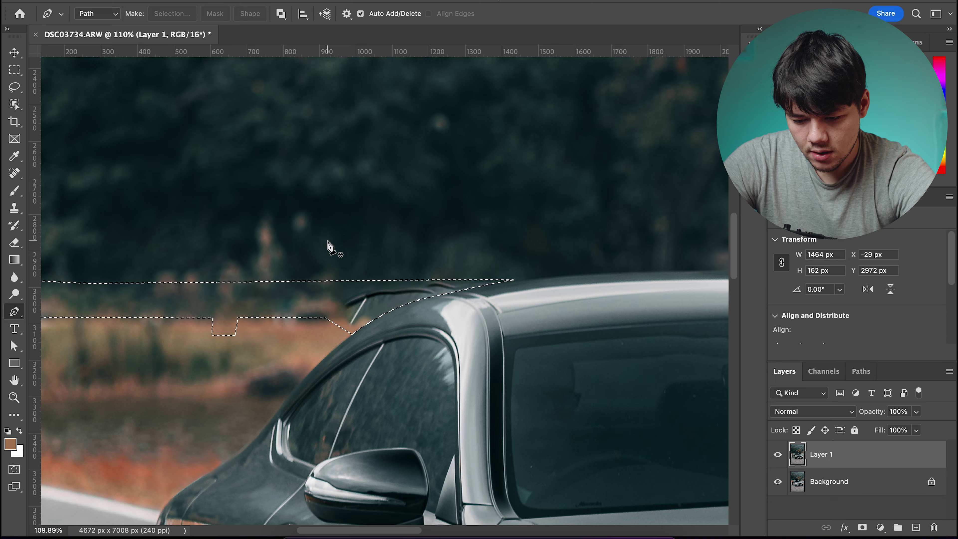
{"action": "scroll", "coordinate": [327, 245], "scroll_direction": "left", "scroll_amount": 3}
{"action": "scroll", "coordinate": [378, 252], "scroll_direction": "left", "scroll_amount": 5}
{"action": "scroll", "coordinate": [378, 252], "scroll_direction": "down", "scroll_amount": 1}
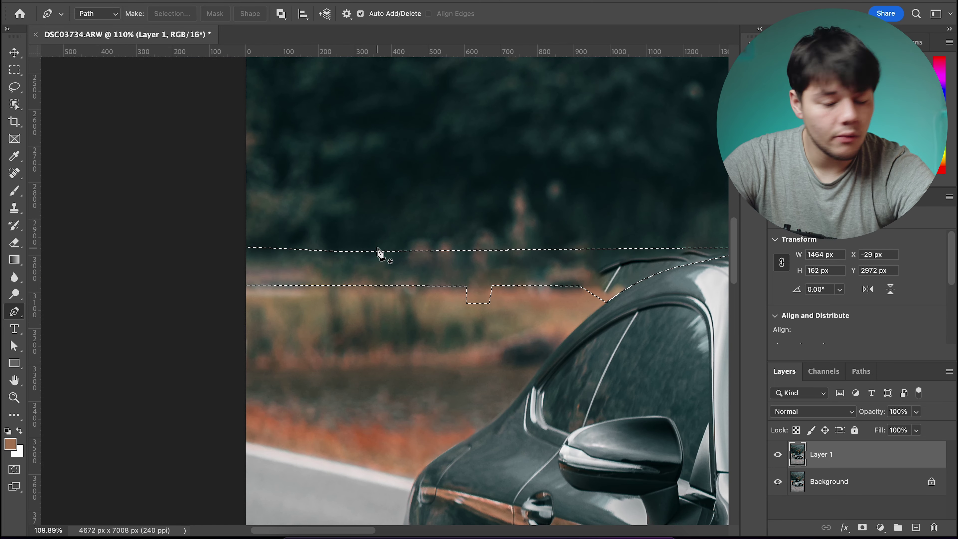
{"action": "scroll", "coordinate": [380, 252], "scroll_direction": "right", "scroll_amount": 3}
{"action": "scroll", "coordinate": [509, 252], "scroll_direction": "up", "scroll_amount": 5}
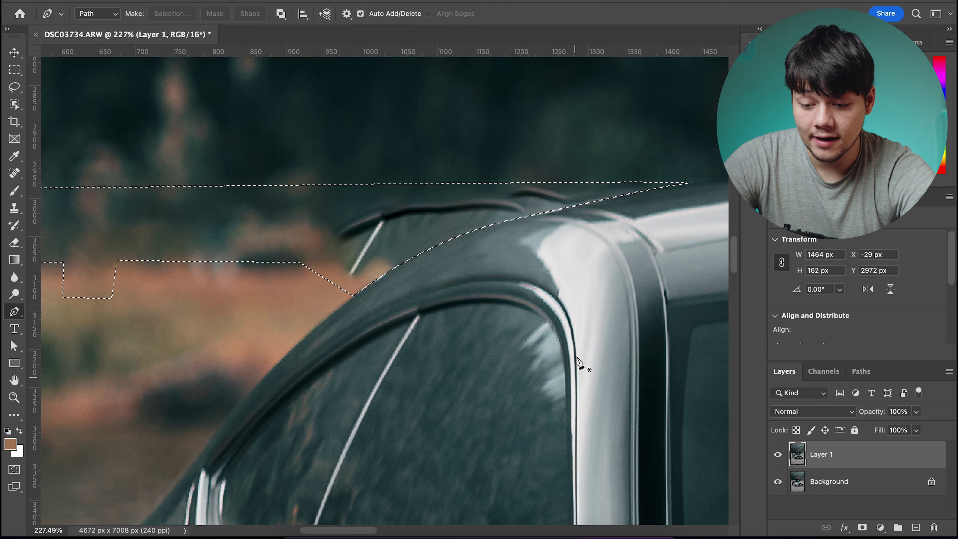
{"action": "scroll", "coordinate": [492, 252], "scroll_direction": "down", "scroll_amount": 5}
Clone dark trees over the stray window and roof fragments beside the car roof inside the selection, using a 175 px brush
{"action": "key", "text": "s"}
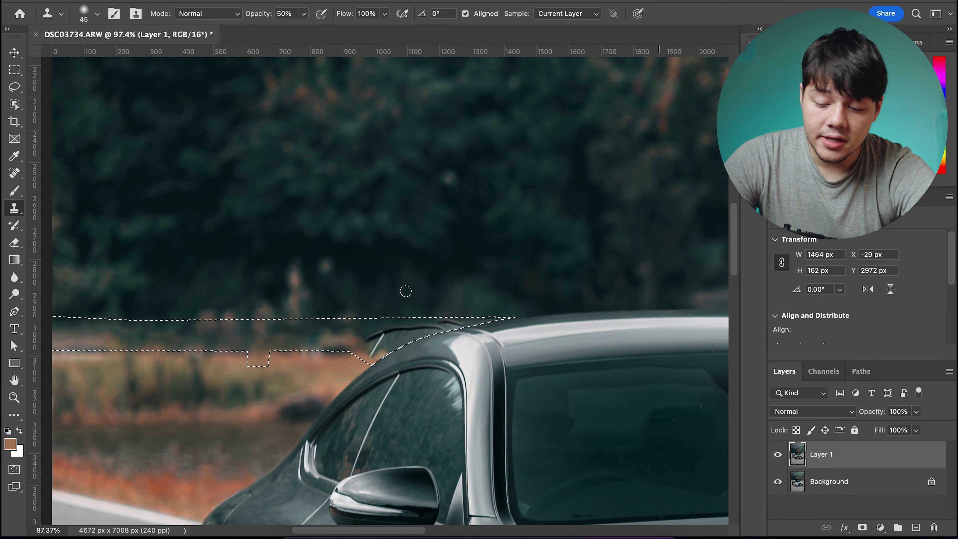
{"action": "scroll", "coordinate": [405, 291], "scroll_direction": "left", "scroll_amount": 6}
{"action": "key", "text": "bracketright"}
{"action": "key", "text": "bracketright"}
{"action": "key", "text": "bracketright"}
{"action": "key", "text": "bracketright"}
{"action": "key", "text": "bracketright"}
{"action": "key", "text": "bracketright"}
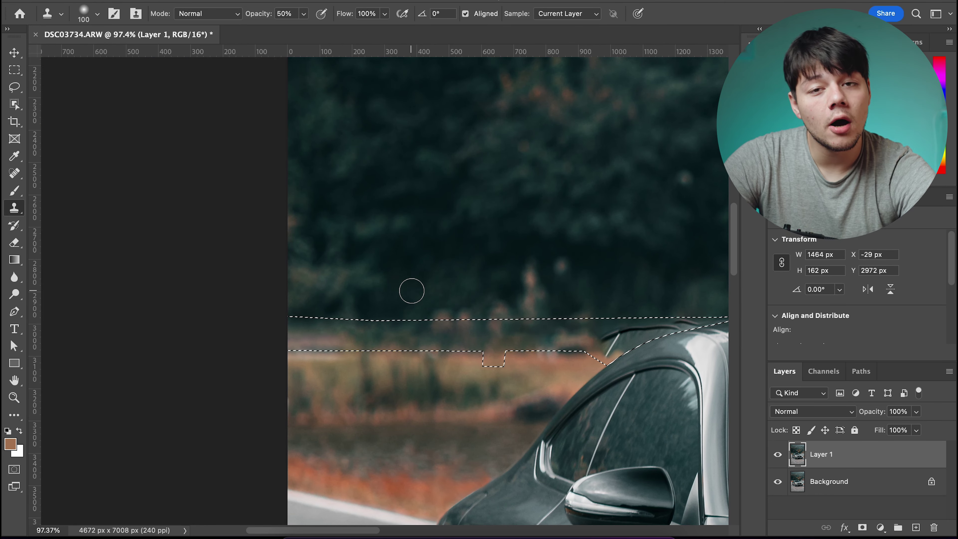
{"action": "scroll", "coordinate": [407, 287], "scroll_direction": "up", "scroll_amount": 4}
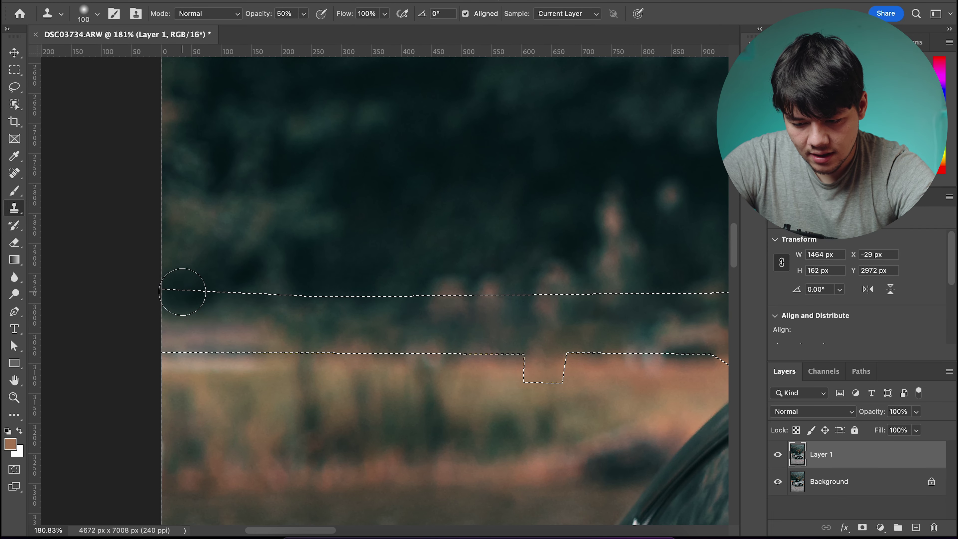
{"action": "scroll", "coordinate": [342, 285], "scroll_direction": "right", "scroll_amount": 4}
{"action": "scroll", "coordinate": [364, 285], "scroll_direction": "down", "scroll_amount": 3}
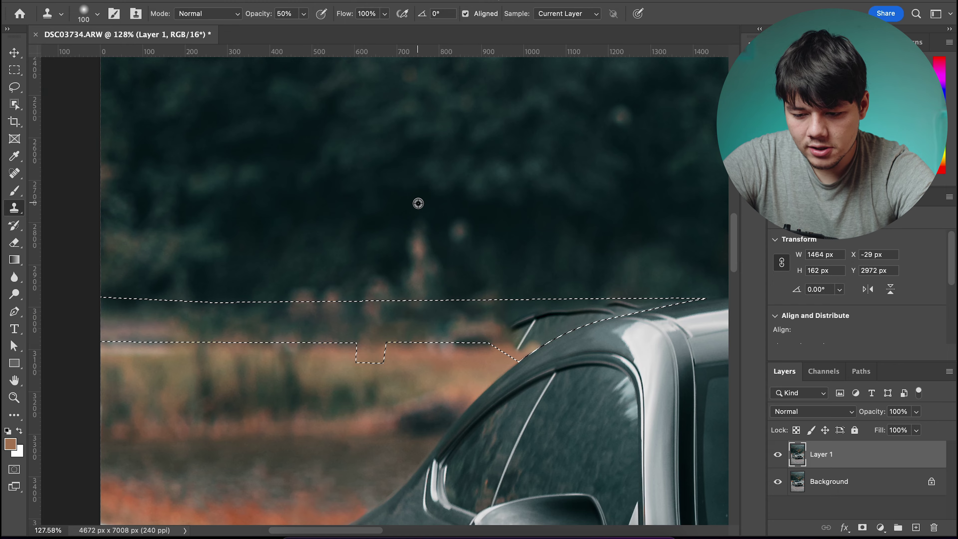
{"action": "scroll", "coordinate": [417, 204], "scroll_direction": "up", "scroll_amount": 3}
{"action": "key", "text": "bracketright"}
{"action": "key", "text": "bracketright"}
{"action": "key", "text": "bracketright"}
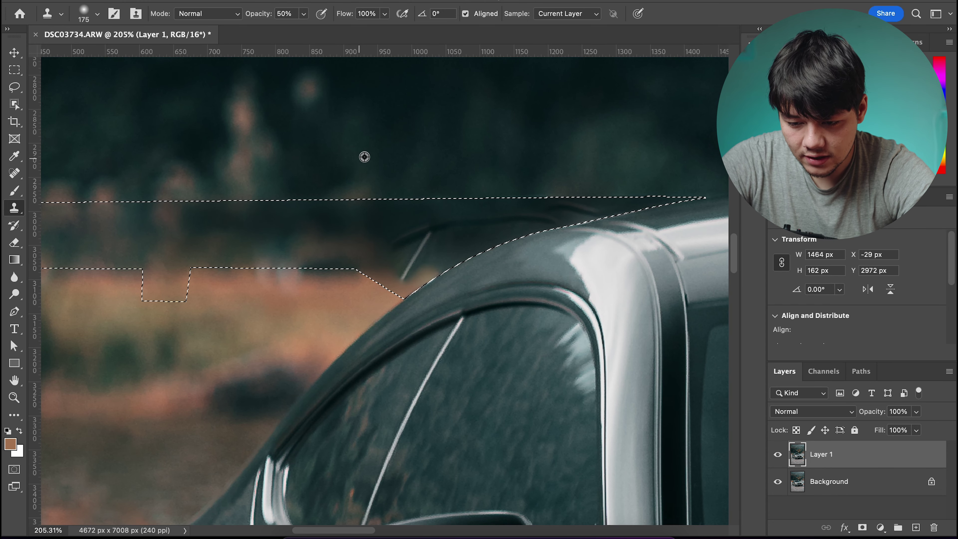
{"action": "left_click", "coordinate": [329, 170], "text": "alt"}
{"action": "mouse_move", "coordinate": [410, 235]}
{"action": "left_mouse_down"}
{"action": "mouse_move", "coordinate": [415, 216]}
{"action": "mouse_move", "coordinate": [454, 246]}
{"action": "left_mouse_up"}
Clone more dark foliage along the car's roof edge and across the filled strip above the grass, within the selection
{"action": "scroll", "coordinate": [489, 85], "scroll_direction": "down", "scroll_amount": 3}
{"action": "scroll", "coordinate": [490, 97], "scroll_direction": "up", "scroll_amount": 10}
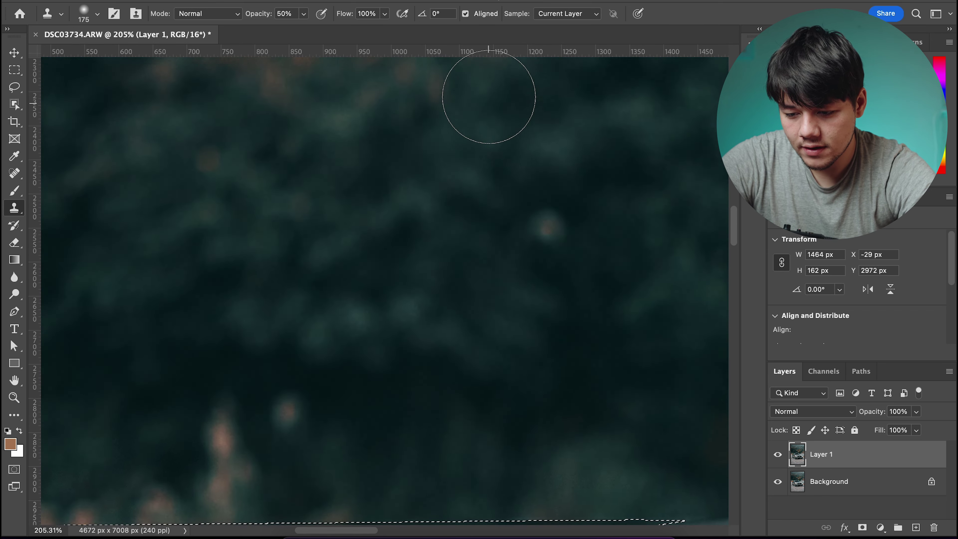
{"action": "scroll", "coordinate": [408, 295], "scroll_direction": "down", "scroll_amount": 10}
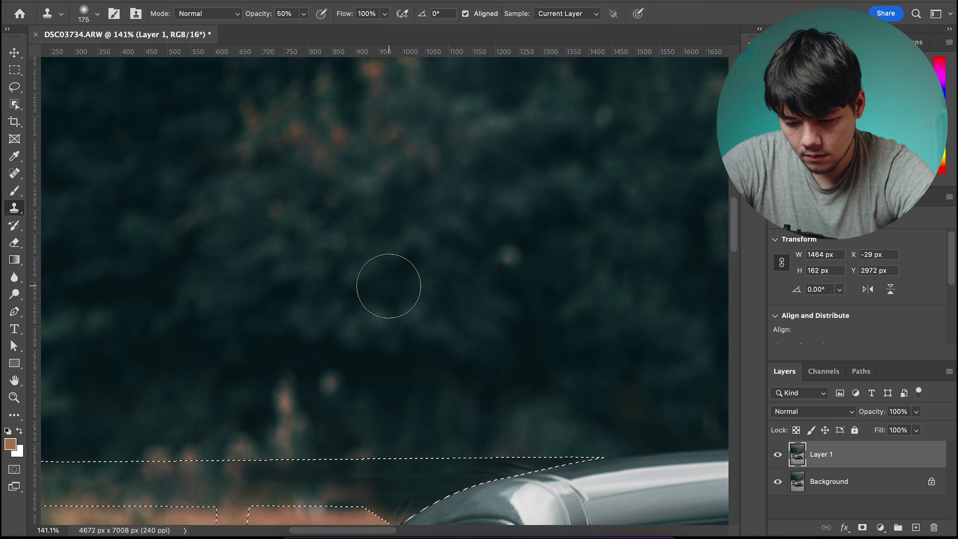
{"action": "scroll", "coordinate": [389, 285], "scroll_direction": "down", "scroll_amount": 5}
{"action": "mouse_move", "coordinate": [471, 320]}
{"action": "left_mouse_down"}
{"action": "mouse_move", "coordinate": [520, 340]}
{"action": "mouse_move", "coordinate": [541, 315]}
{"action": "mouse_move", "coordinate": [400, 332]}
{"action": "mouse_move", "coordinate": [599, 300]}
{"action": "mouse_move", "coordinate": [420, 336]}
{"action": "left_mouse_up"}
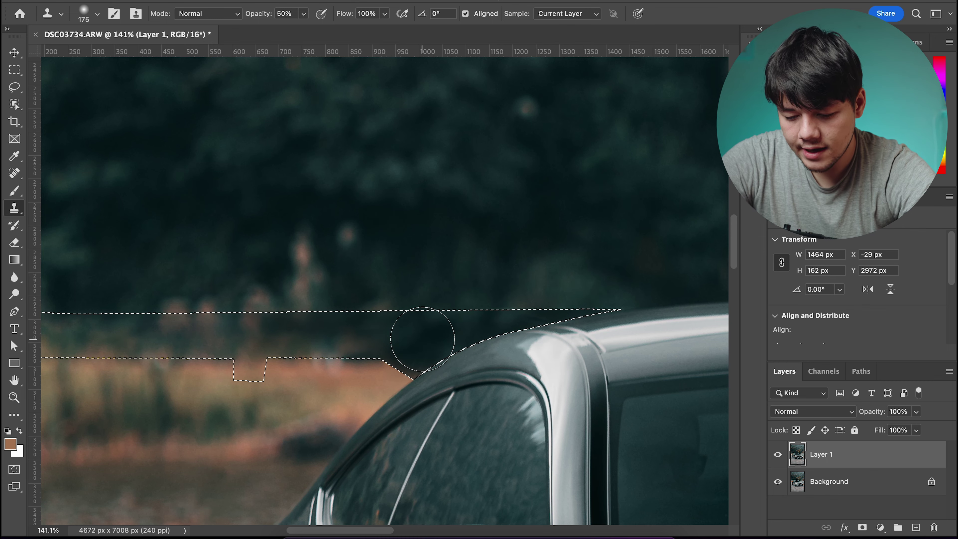
{"action": "scroll", "coordinate": [419, 336], "scroll_direction": "left", "scroll_amount": 5}
{"action": "scroll", "coordinate": [420, 336], "scroll_direction": "down", "scroll_amount": 2}
{"action": "left_click", "coordinate": [422, 338]}
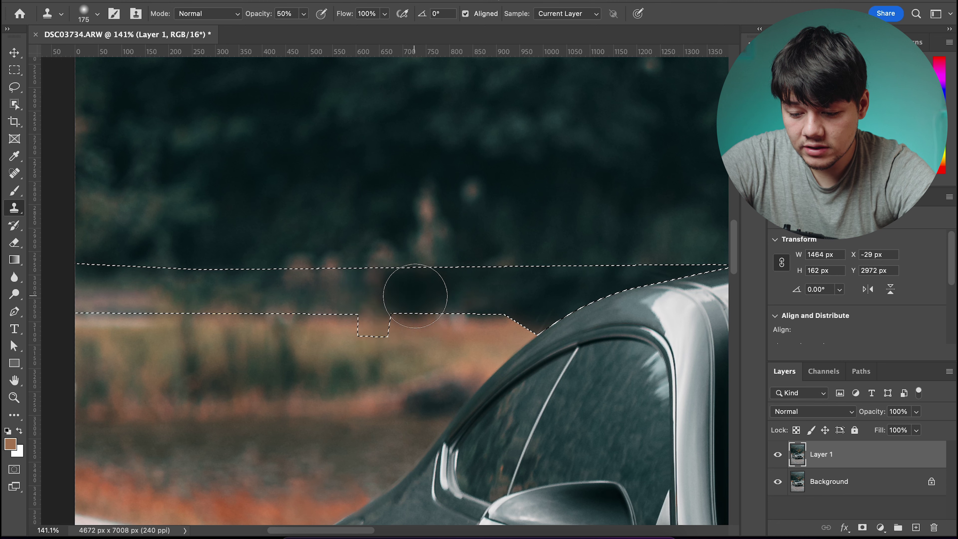
Sample the background along the tree line, clear the selection and clone over the horizontal seam beside the car roof
{"action": "left_click", "coordinate": [242, 268], "text": "alt"}
{"action": "left_click", "coordinate": [291, 274], "text": "alt"}
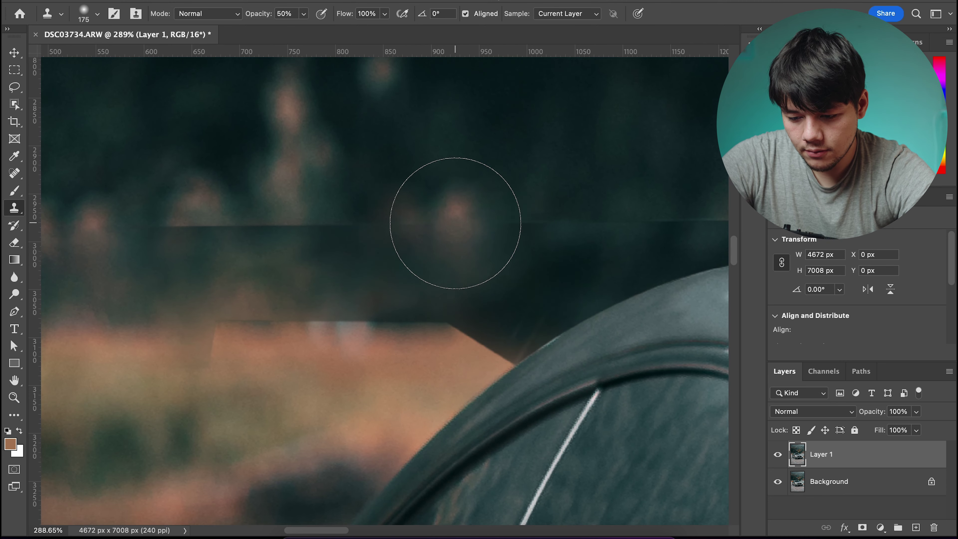
{"action": "left_click", "coordinate": [453, 223]}
{"action": "scroll", "coordinate": [456, 223], "scroll_direction": "right", "scroll_amount": 3}
{"action": "scroll", "coordinate": [455, 223], "scroll_direction": "up", "scroll_amount": 2}
{"action": "scroll", "coordinate": [455, 223], "scroll_direction": "down", "scroll_amount": 5}
{"action": "scroll", "coordinate": [421, 242], "scroll_direction": "left", "scroll_amount": 5}
{"action": "scroll", "coordinate": [342, 299], "scroll_direction": "up", "scroll_amount": 3}
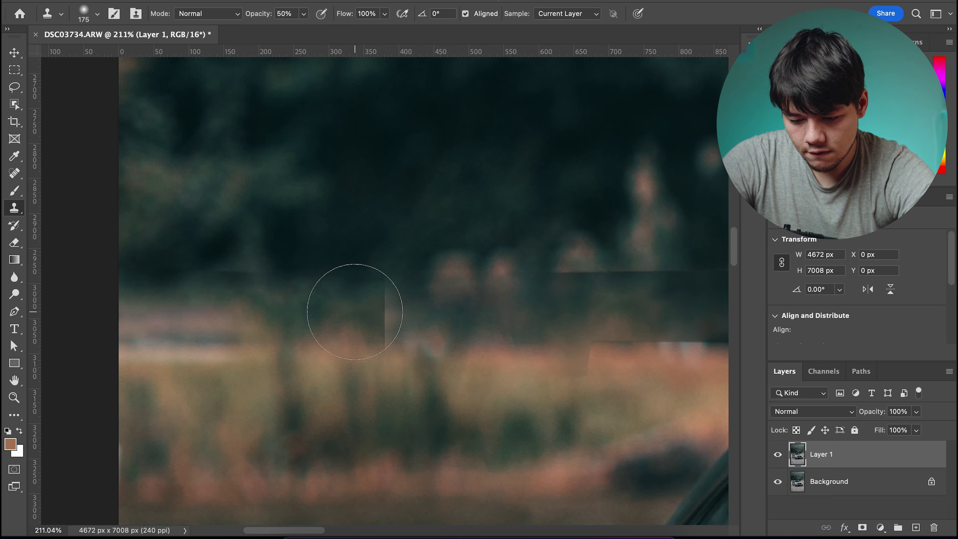
Clone dark foliage over the pale orange highlights in the trees beside the car roof, using a 150 px brush
{"action": "key", "text": "bracketleft"}
{"action": "key", "text": "bracketleft"}
{"action": "key", "text": "bracketleft"}
{"action": "scroll", "coordinate": [478, 204], "scroll_direction": "down", "scroll_amount": 5}
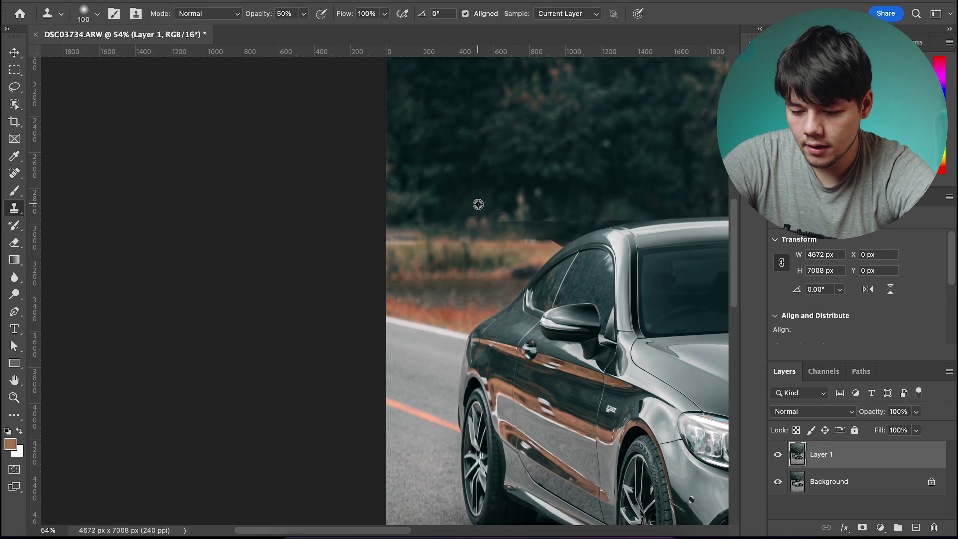
{"action": "scroll", "coordinate": [478, 204], "scroll_direction": "up", "scroll_amount": 6}
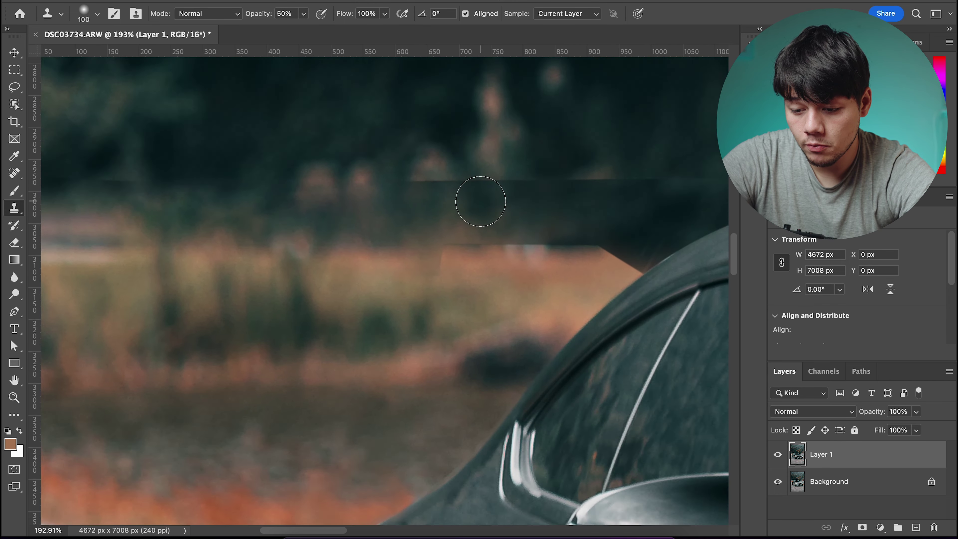
{"action": "scroll", "coordinate": [455, 222], "scroll_direction": "up", "scroll_amount": 2}
{"action": "scroll", "coordinate": [455, 222], "scroll_direction": "right", "scroll_amount": 1}
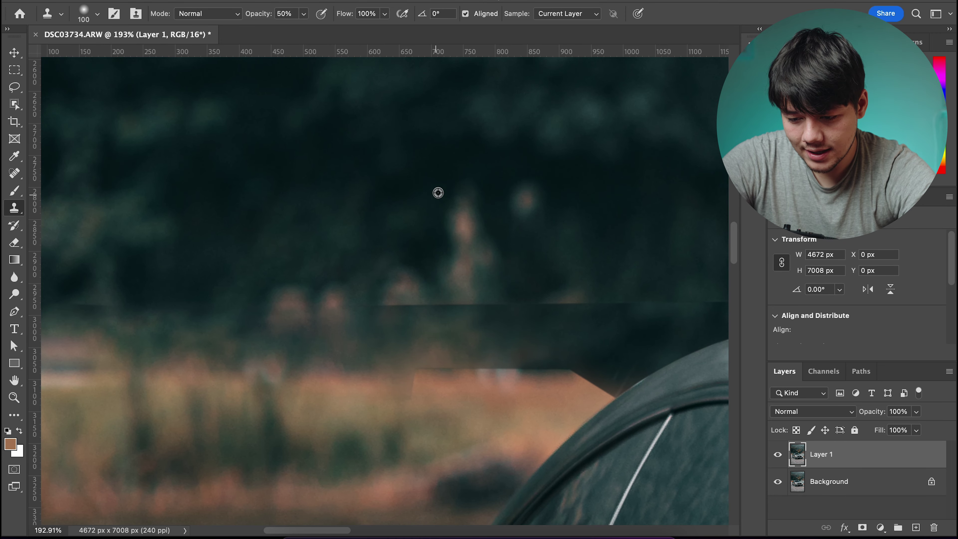
{"action": "left_click_drag", "start_coordinate": [452, 213], "coordinate": [469, 228]}
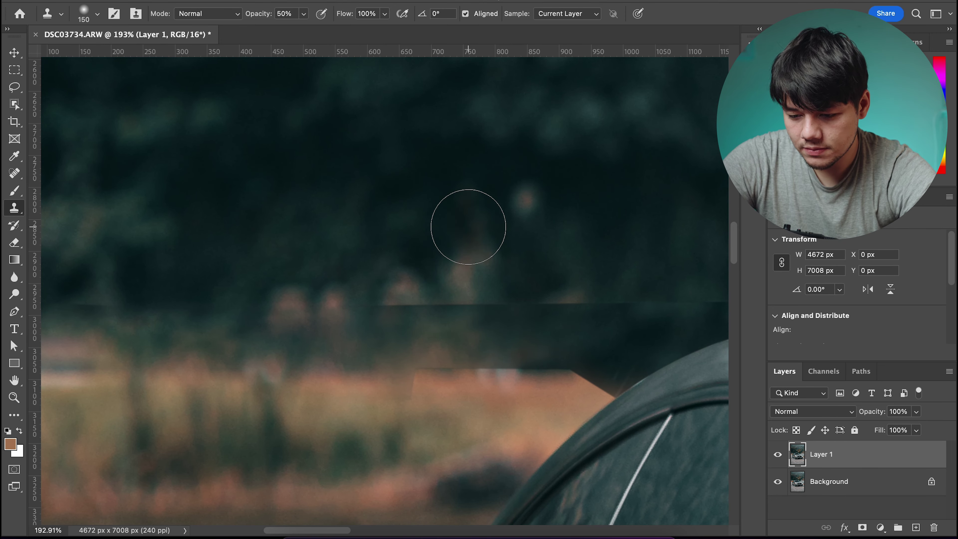
{"action": "key", "text": "bracketright"}
{"action": "key", "text": "bracketright"}
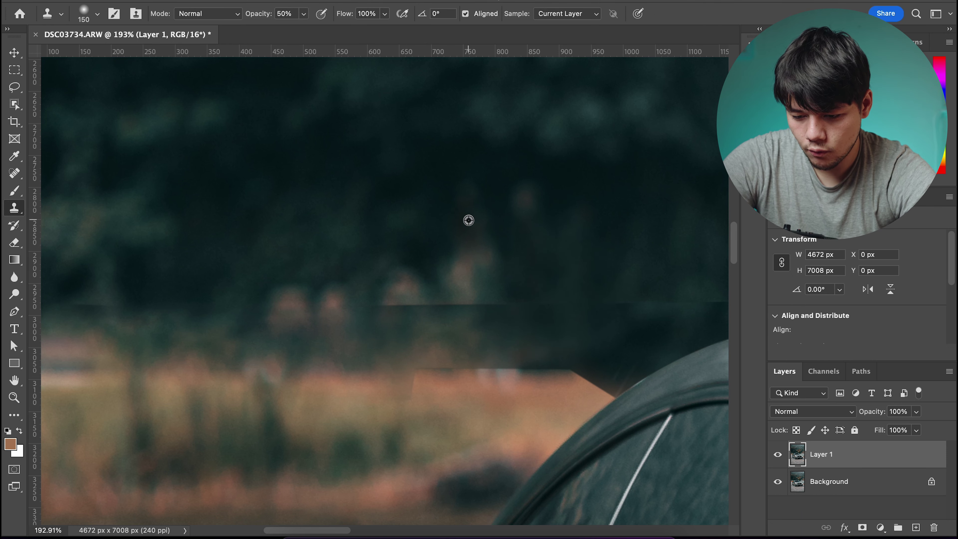
{"action": "mouse_move", "coordinate": [447, 228]}
{"action": "left_mouse_down"}
{"action": "mouse_move", "coordinate": [454, 258]}
{"action": "mouse_move", "coordinate": [445, 215]}
{"action": "mouse_move", "coordinate": [473, 260]}
{"action": "left_mouse_up"}
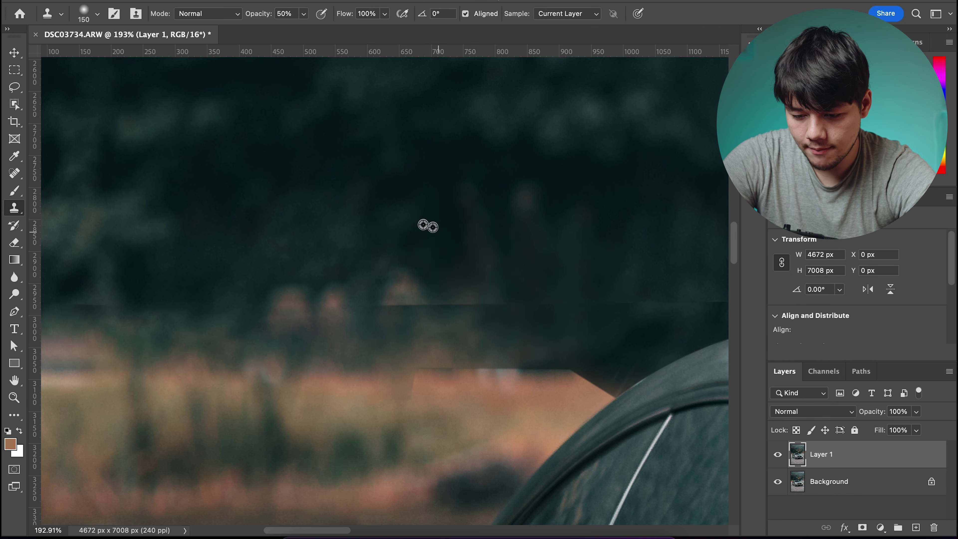
Clean up the remaining seams and orange spots where trees, grass and car roof meet by cloning with a 100 px brush
{"action": "key", "text": "bracketleft"}
{"action": "key", "text": "bracketleft"}
{"action": "scroll", "coordinate": [332, 304], "scroll_direction": "up", "scroll_amount": 3}
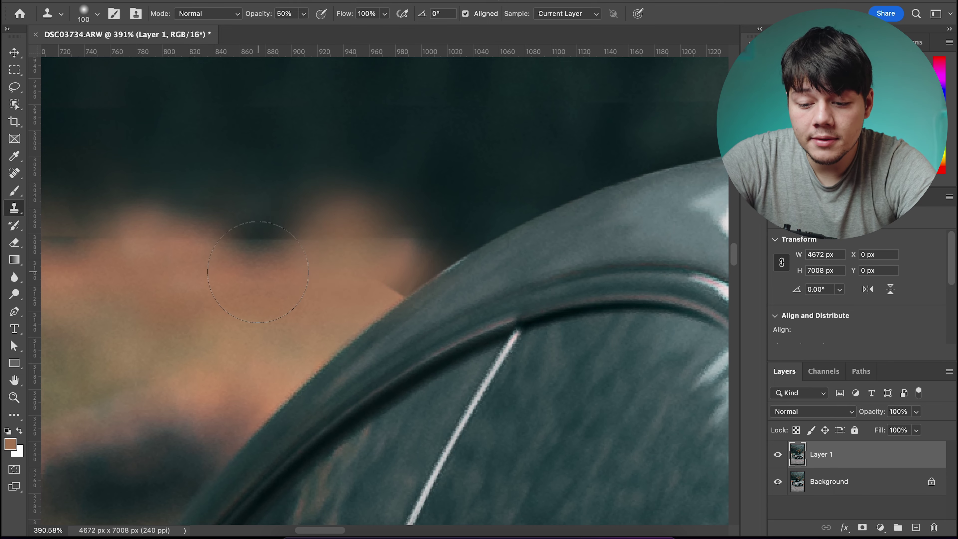
{"action": "scroll", "coordinate": [258, 272], "scroll_direction": "down", "scroll_amount": 6}
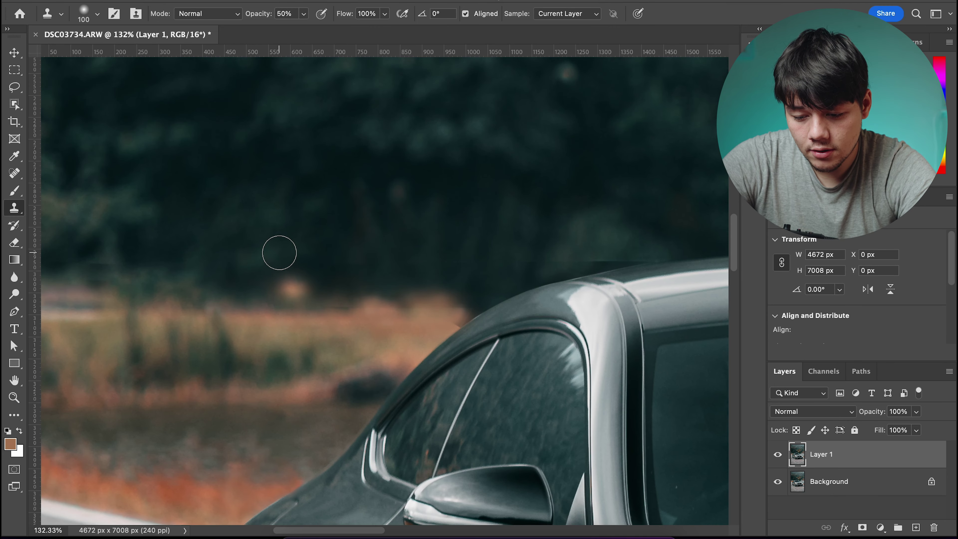
{"action": "left_click", "coordinate": [293, 287]}
Switch to the Move tool, then hide and show Layer 1 to compare the whole retouched photo with the original
{"action": "key", "text": "super+0"}
{"action": "key", "text": "v"}
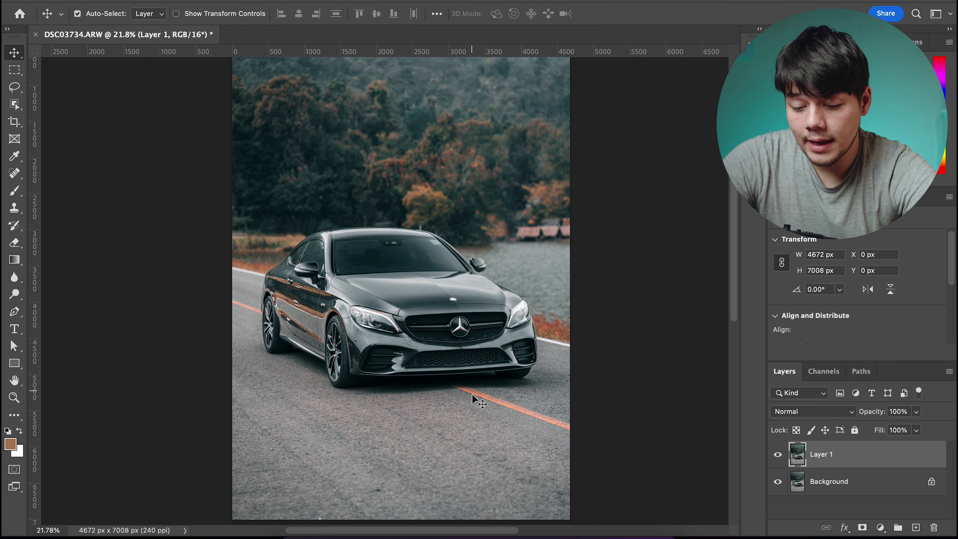
{"action": "left_click", "coordinate": [779, 455]}
{"action": "left_click", "coordinate": [779, 456]}
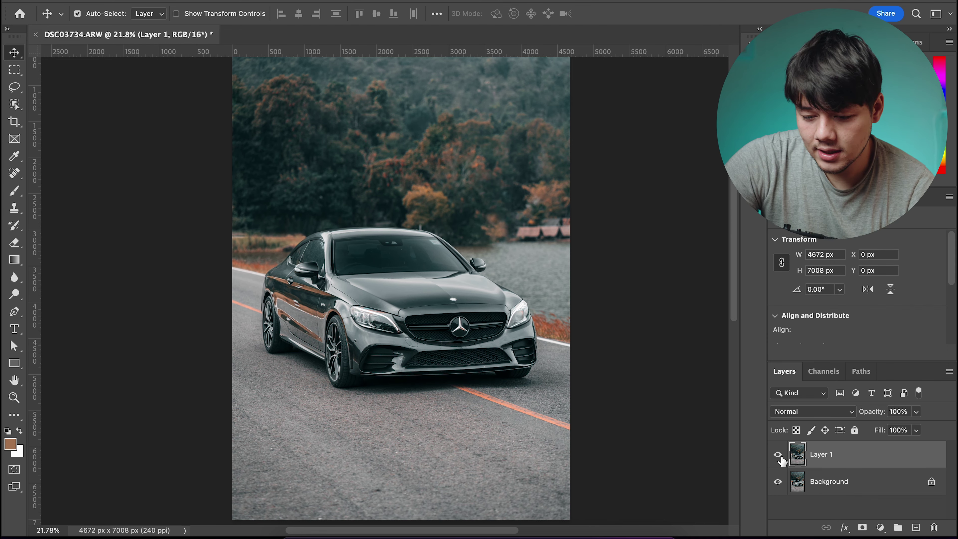